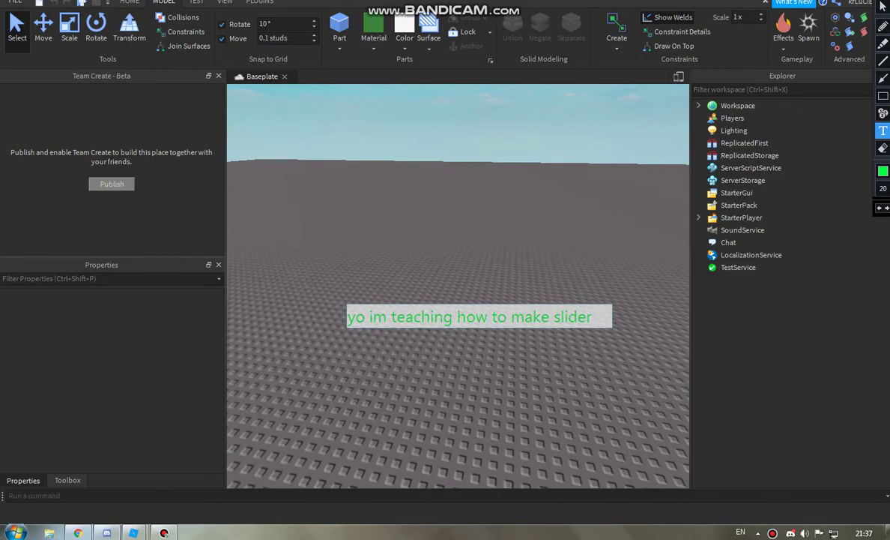
# Step: Show the Home tab tools and tilt the camera down over the empty baseplate
pyautogui.click(129, 3)
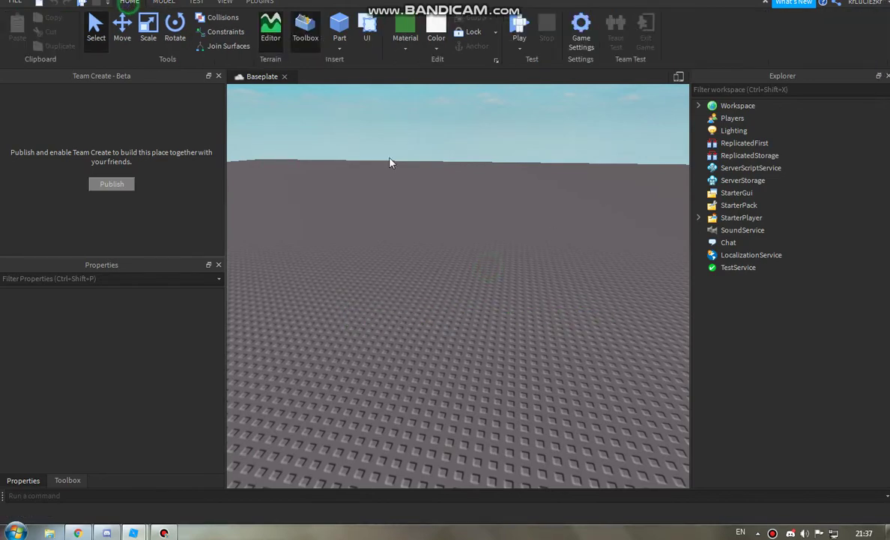
pyautogui.moveTo(391, 163); pyautogui.dragTo(418, 194, button='right')
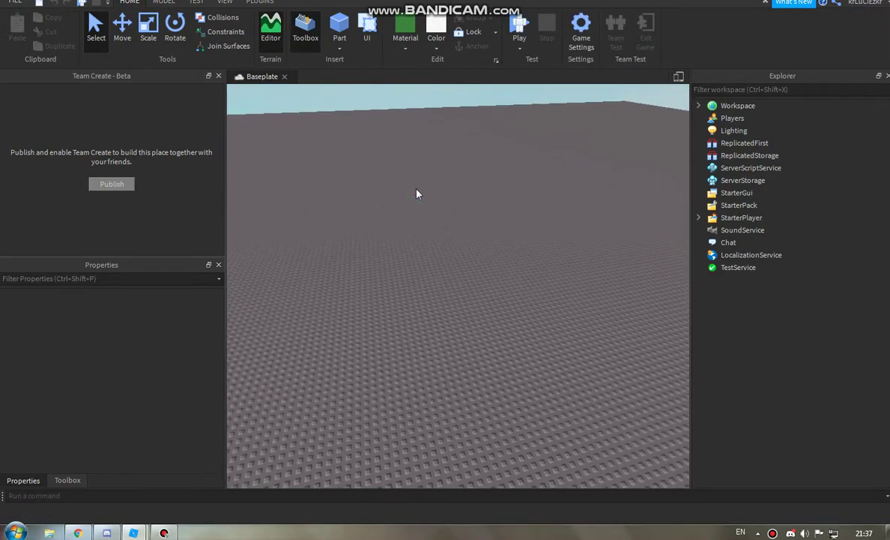
# Step: Insert the Long Iron Ladder model from the Toolbox's Models category onto the baseplate
pyautogui.click(67, 480)
pyautogui.hotkey('ctrl', 'shift', 'd')
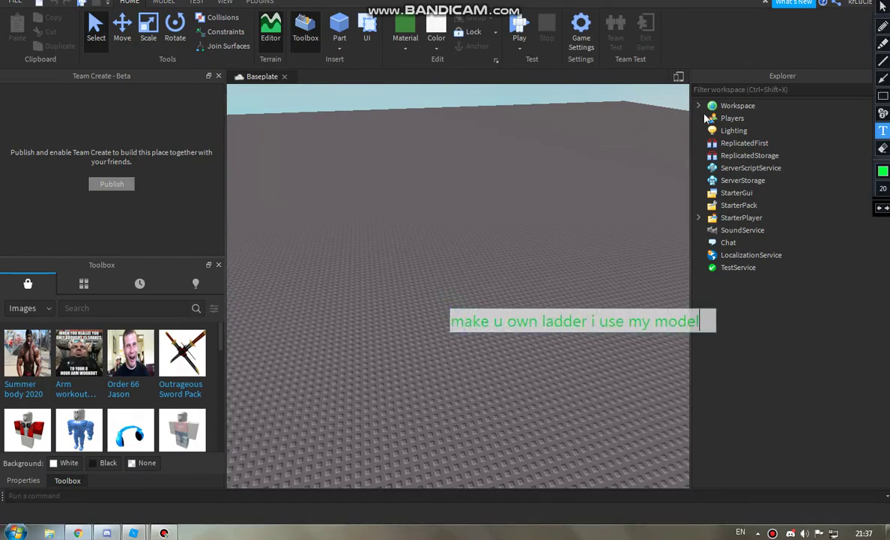
pyautogui.hotkey('ctrl', 'shift', 'd')
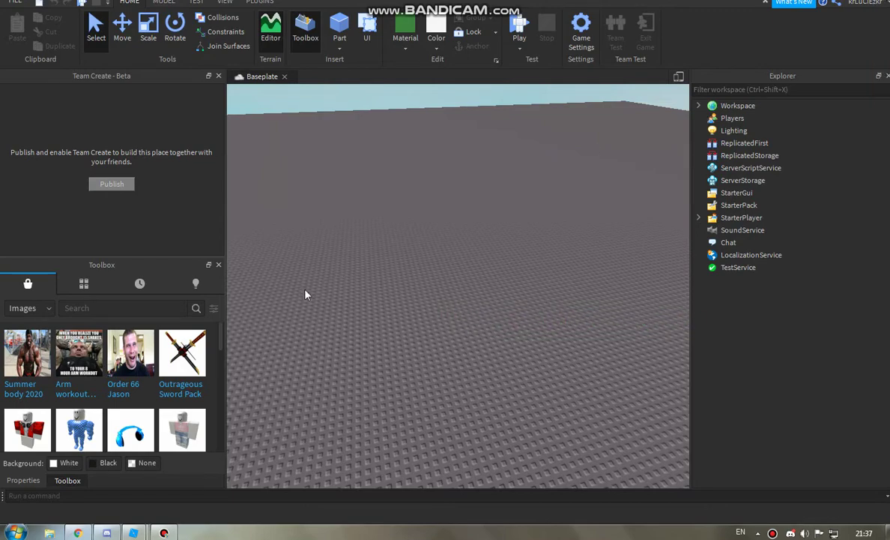
pyautogui.click(197, 284)
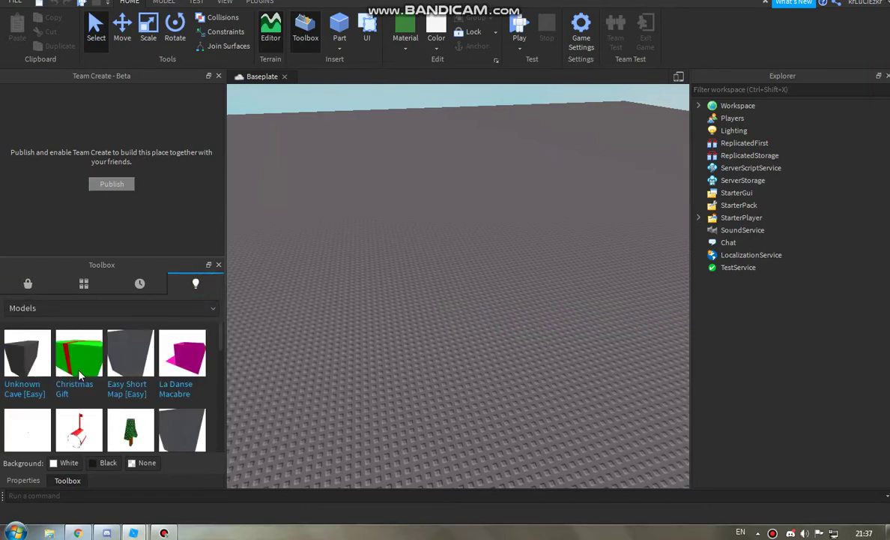
pyautogui.scroll(-2, 80, 375)
pyautogui.scroll(-5, 80, 374)
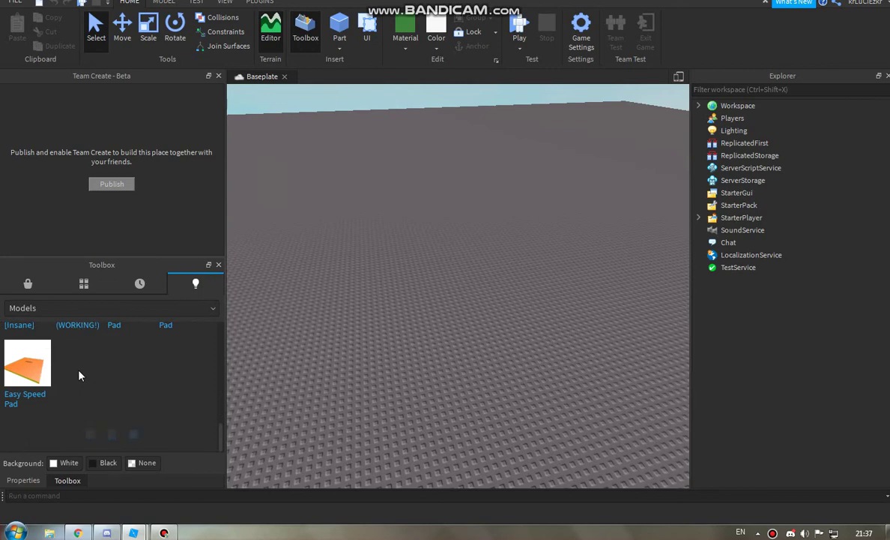
pyautogui.scroll(-3, 70, 381)
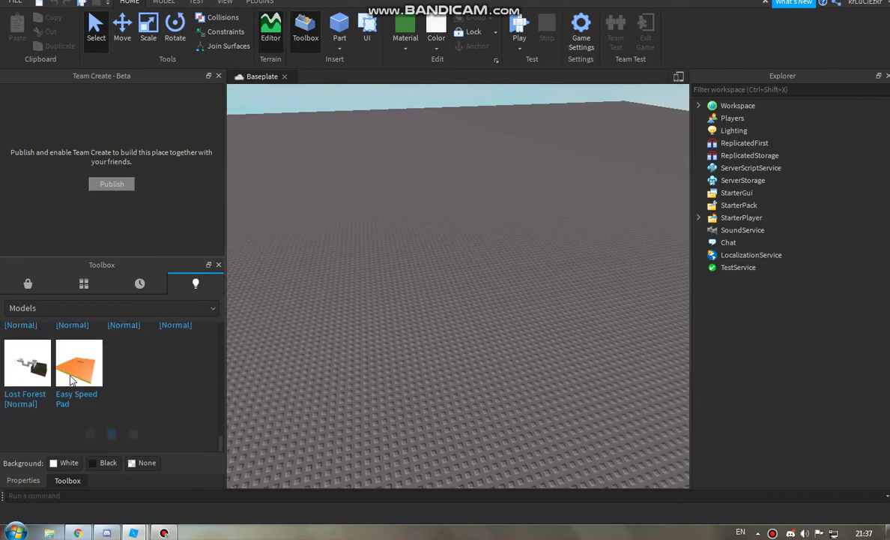
pyautogui.scroll(-5, 69, 381)
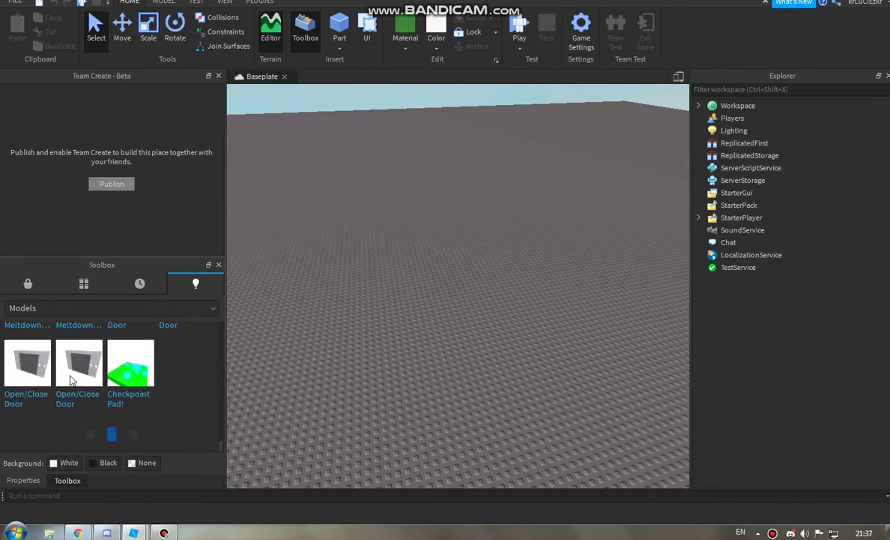
pyautogui.scroll(-10, 70, 380)
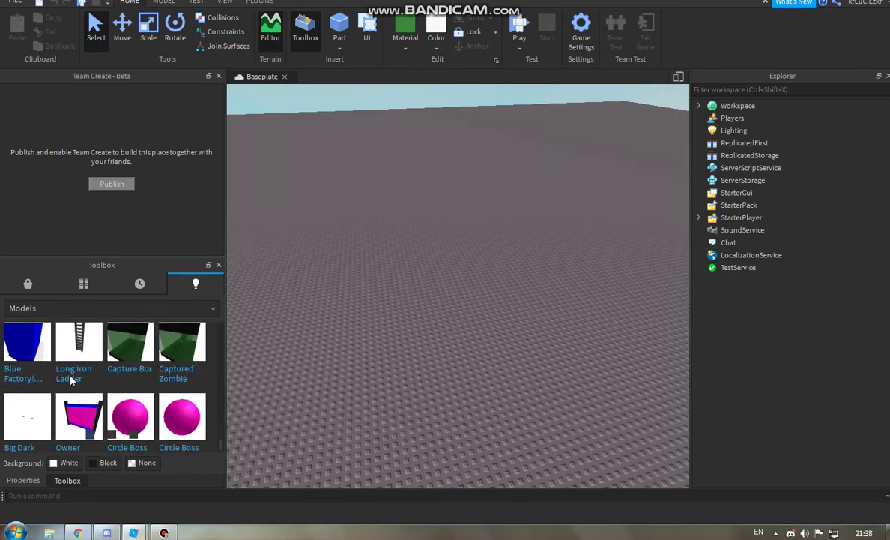
pyautogui.click(72, 379)
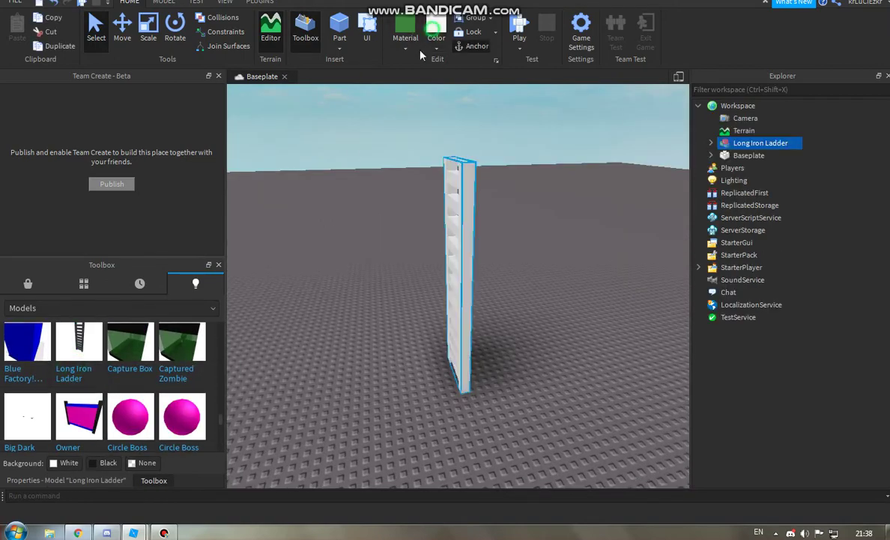
# Step: Rotate the ladder to face front and place a duplicate on top of it
pyautogui.click(123, 28)
pyautogui.hotkey('ctrl', 'r')
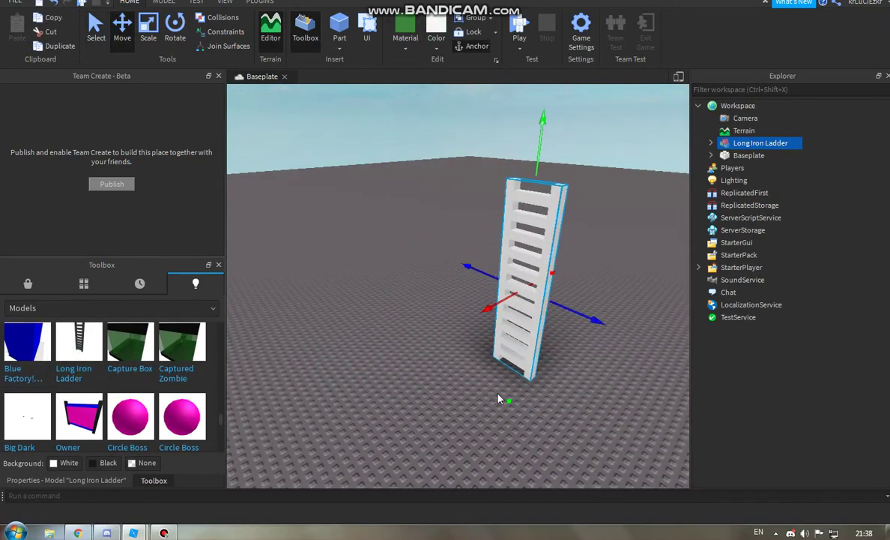
pyautogui.hotkey('ctrl', 'd')
pyautogui.moveTo(461, 363); pyautogui.dragTo(565, 422)
pyautogui.scroll(-10, 565, 422)
# Step: Duplicate both ladders and set the pair on top, forming a four-ladder tower
pyautogui.hotkey('ctrl', 'a')
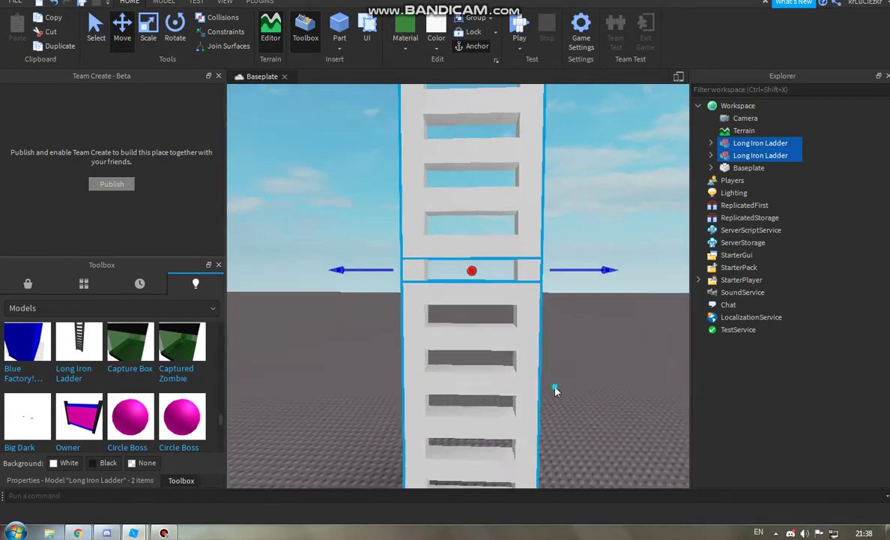
pyautogui.scroll(-5, 434, 421)
pyautogui.hotkey('ctrl', 'd')
pyautogui.moveTo(452, 443); pyautogui.dragTo(457, 270)
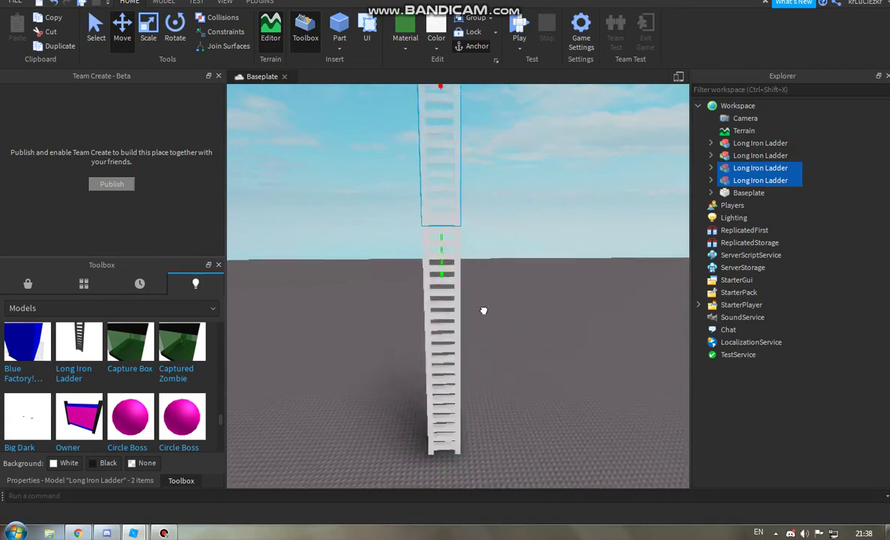
pyautogui.scroll(5, 484, 308)
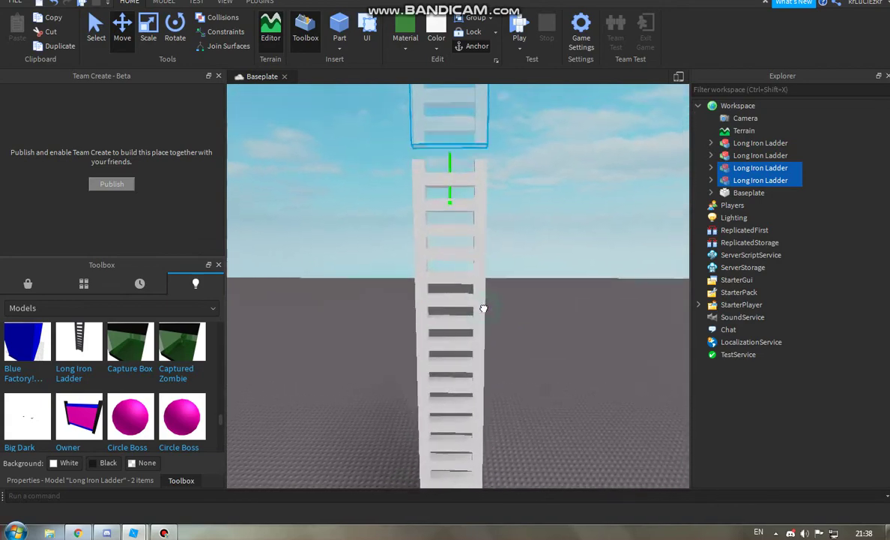
pyautogui.scroll(5, 484, 308)
pyautogui.scroll(-3, 459, 223)
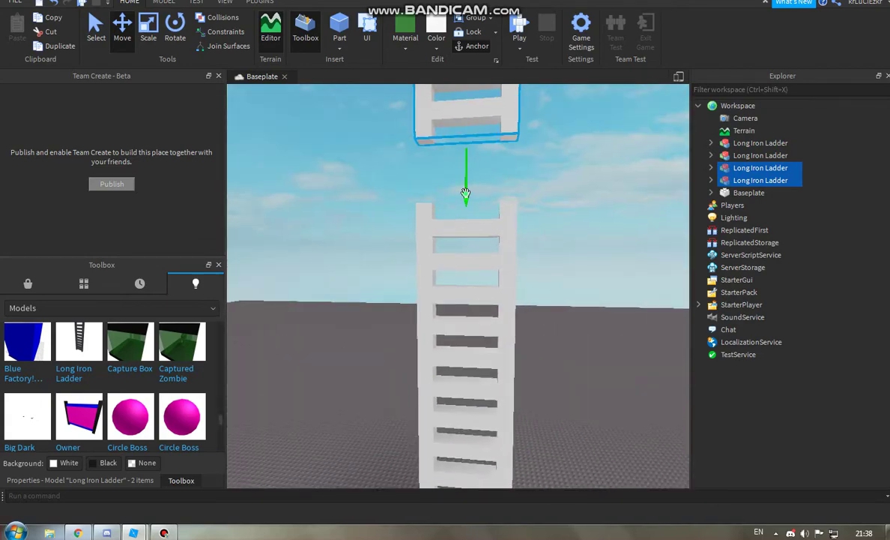
pyautogui.moveTo(465, 193); pyautogui.dragTo(466, 276)
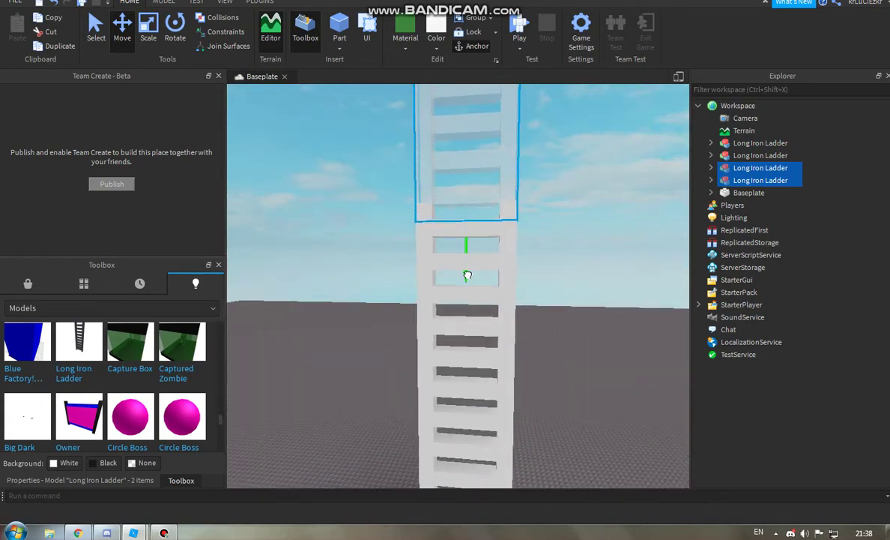
pyautogui.scroll(2, 466, 276)
pyautogui.scroll(-10, 471, 254)
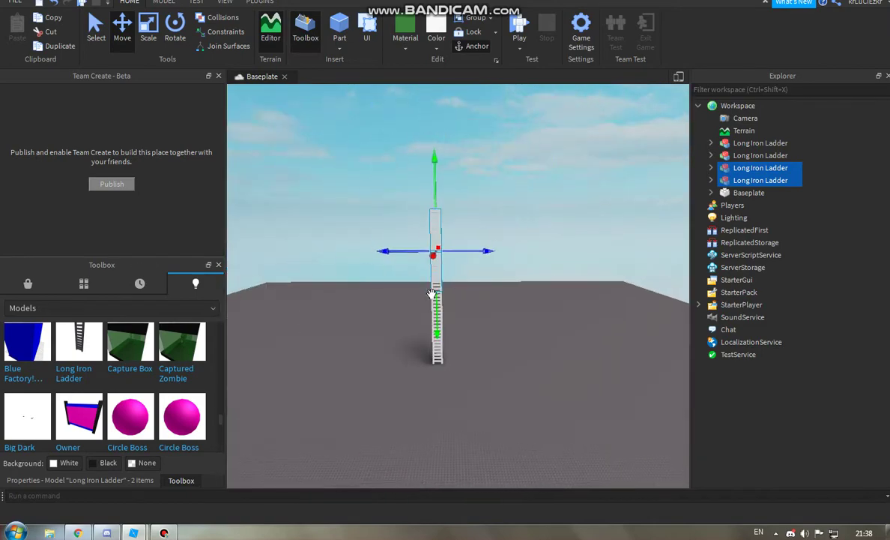
pyautogui.click(491, 288)
pyautogui.scroll(8, 491, 288)
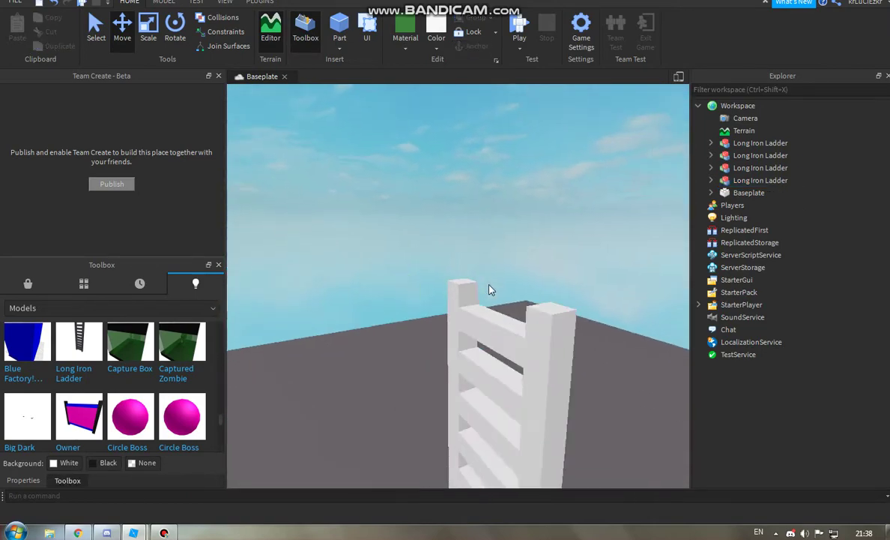
pyautogui.scroll(2, 491, 290)
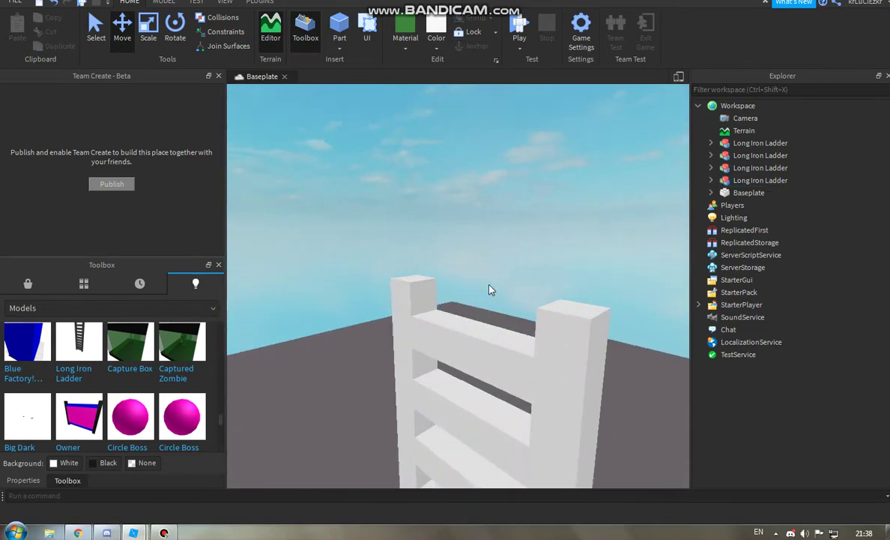
pyautogui.moveTo(491, 289); pyautogui.dragTo(491, 290, button='right')
# Step: Insert a Part and scale it into a wide flat platform atop the ladder tower
pyautogui.click(339, 32)
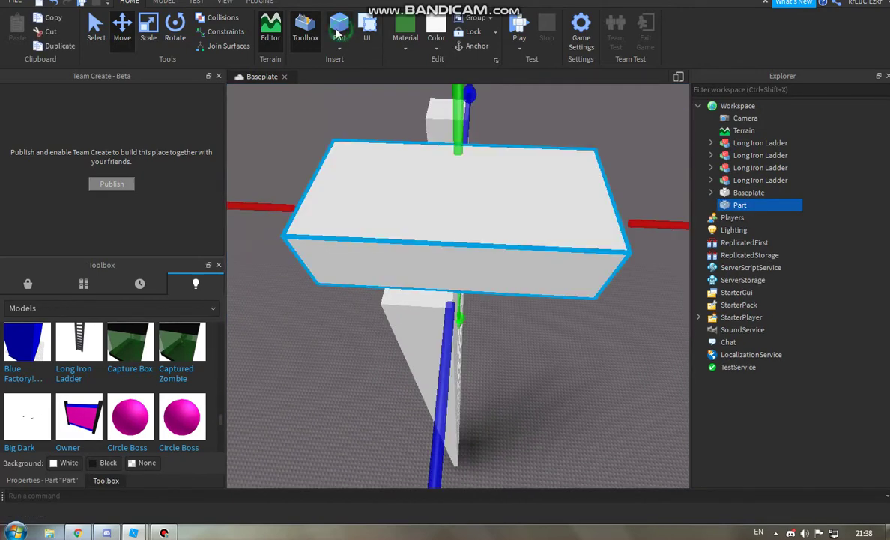
pyautogui.click(153, 39)
pyautogui.moveTo(437, 218); pyautogui.dragTo(350, 164, button='right')
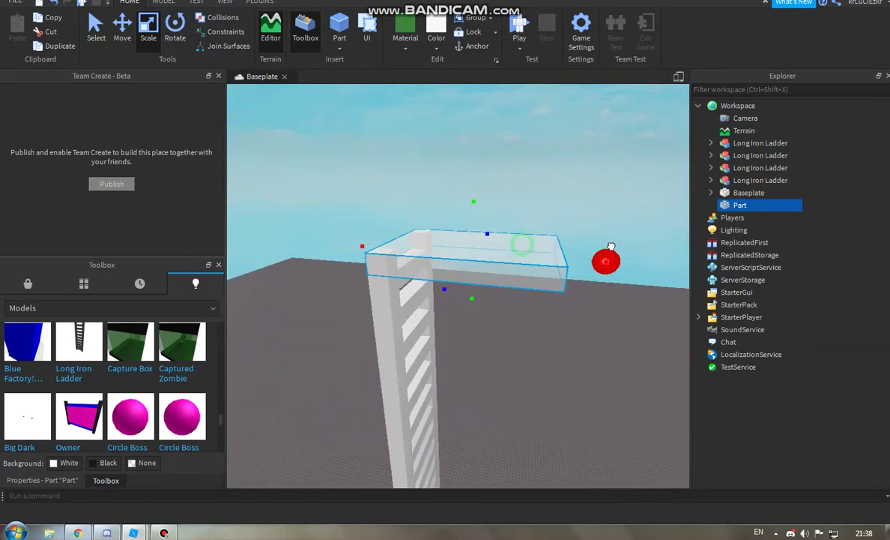
pyautogui.press('f')
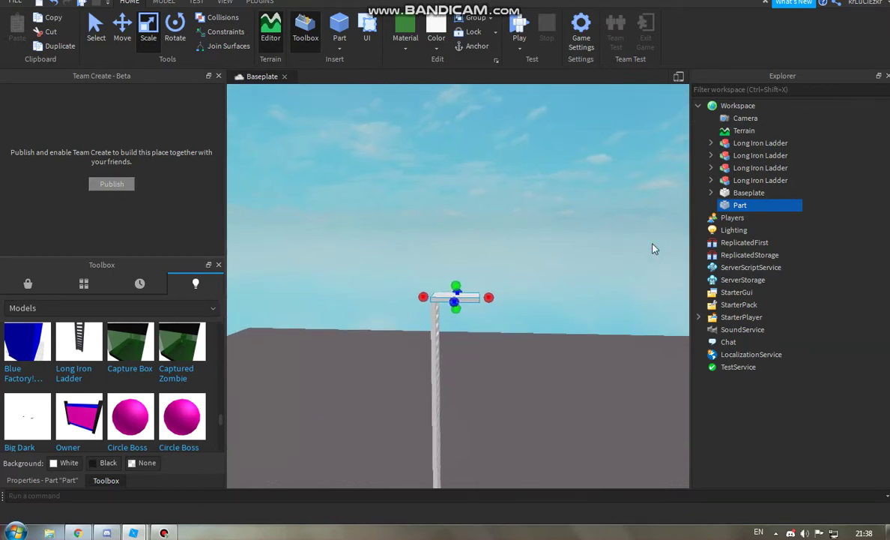
pyautogui.scroll(2, 653, 249)
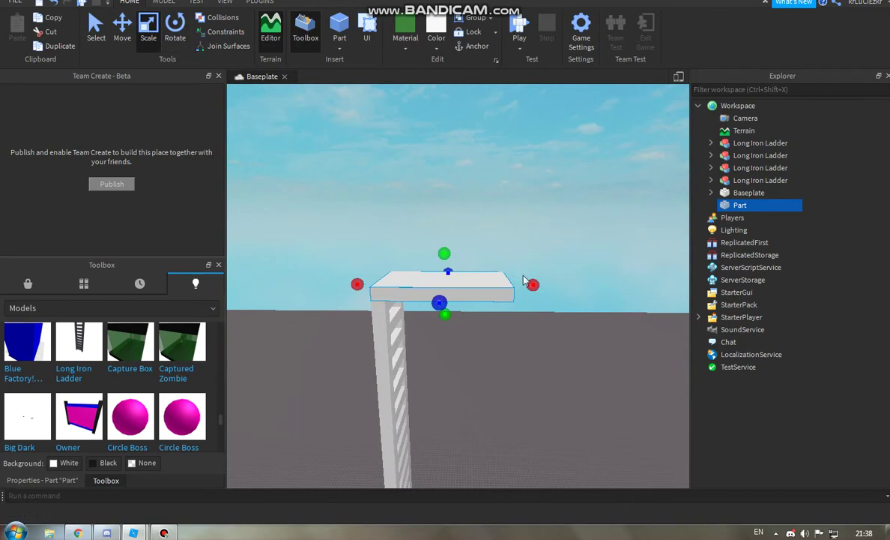
pyautogui.moveTo(532, 284); pyautogui.dragTo(554, 283)
# Step: Duplicate the platform and rotate the copy into a shallow diagonal tilt
pyautogui.click(174, 29)
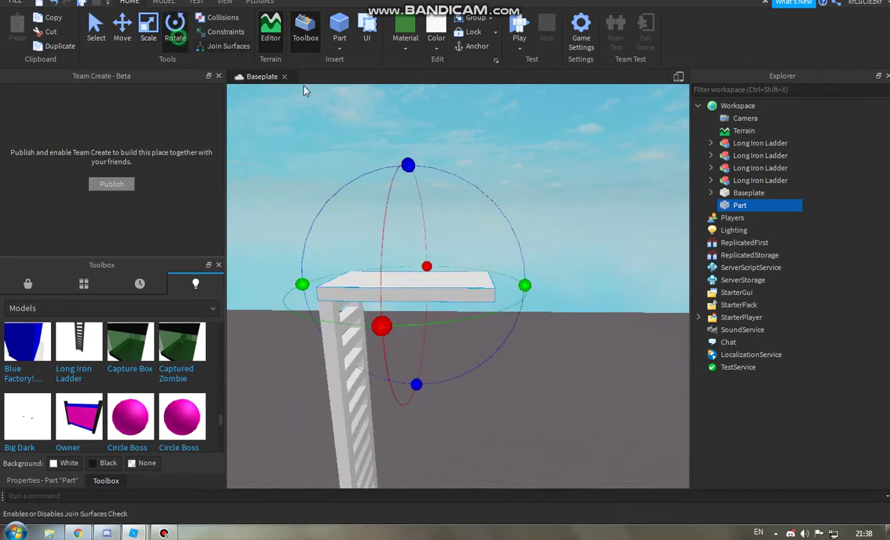
pyautogui.rightClick(477, 289)
pyautogui.click(433, 252)
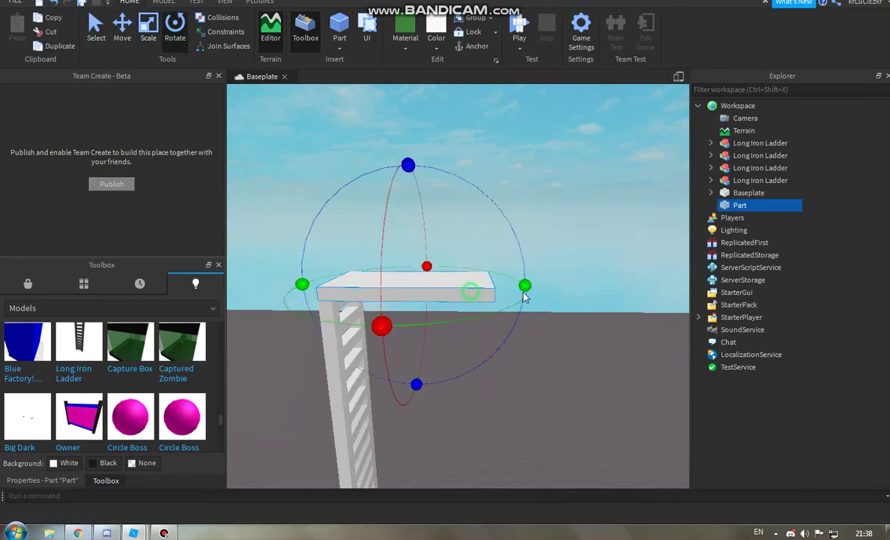
pyautogui.hotkey('ctrl', 'd')
pyautogui.moveTo(408, 165); pyautogui.dragTo(543, 190)
pyautogui.moveTo(407, 165); pyautogui.dragTo(349, 162)
# Step: Move the tilted part up and to the right beside the ladder tower
pyautogui.click(122, 45)
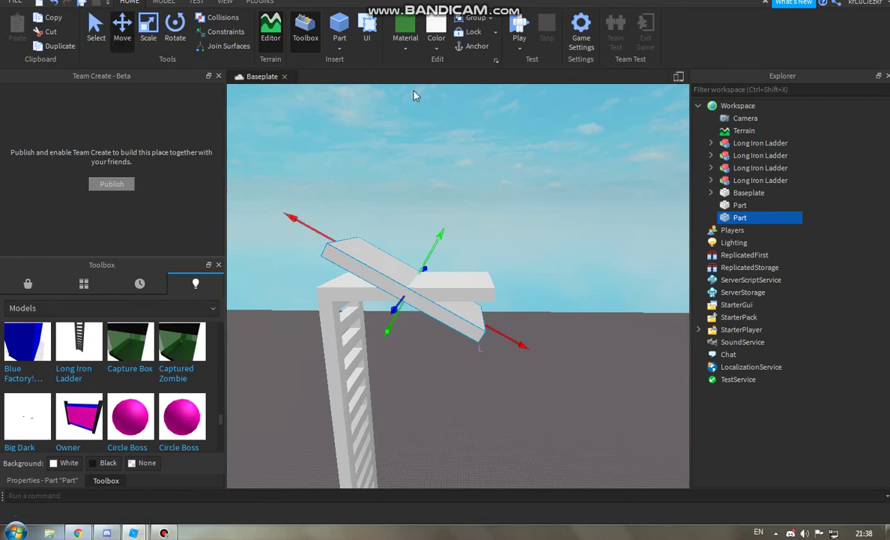
pyautogui.moveTo(436, 159); pyautogui.dragTo(464, 157, button='right')
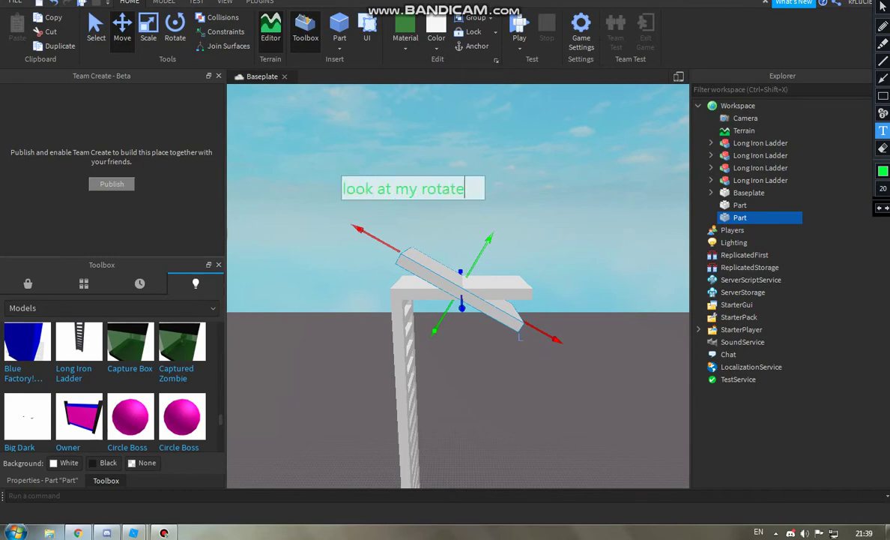
pyautogui.moveTo(505, 252)
pyautogui.mouseDown()
pyautogui.moveTo(568, 129)
pyautogui.moveTo(594, 207)
pyautogui.moveTo(693, 231)
pyautogui.mouseUp()
pyautogui.moveTo(450, 250); pyautogui.dragTo(510, 250, button='right')
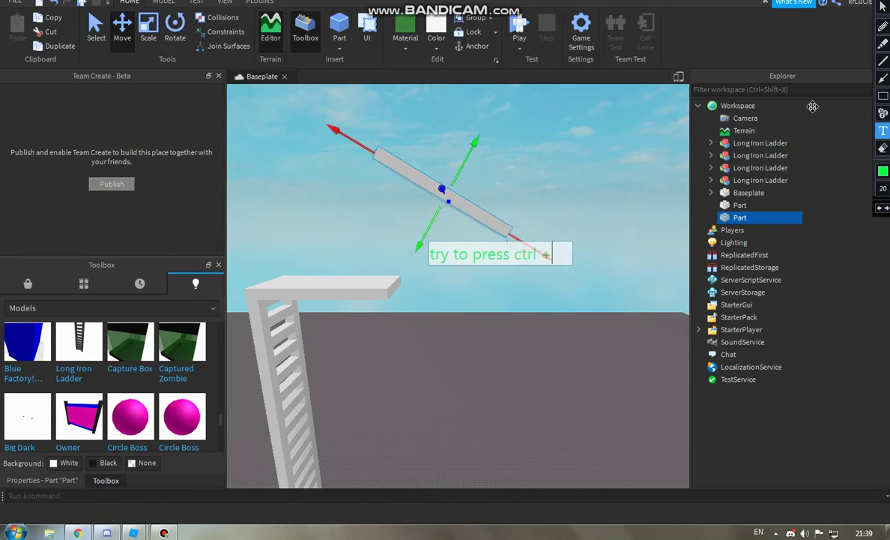
# Step: Reselect the tilted part and toggle its move handles to world axes with Ctrl+L
pyautogui.hotkey('alt', 'space')
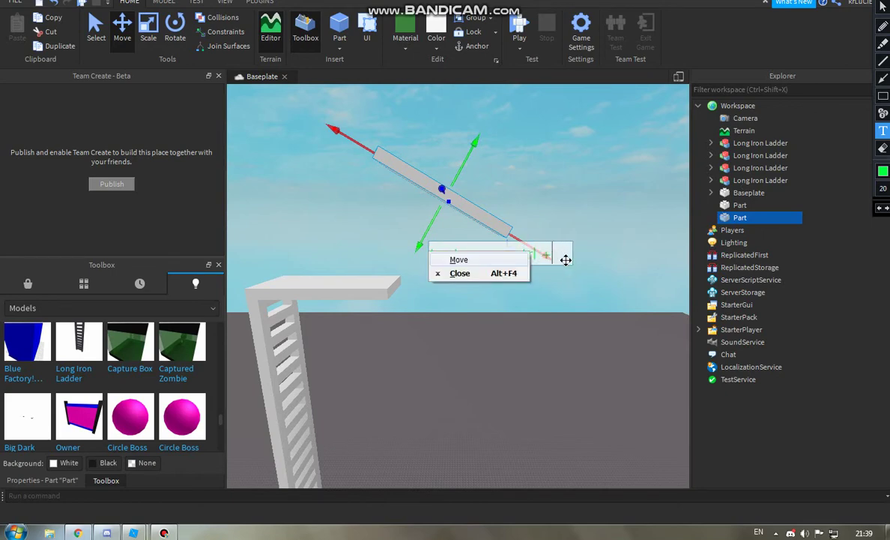
pyautogui.click(546, 255)
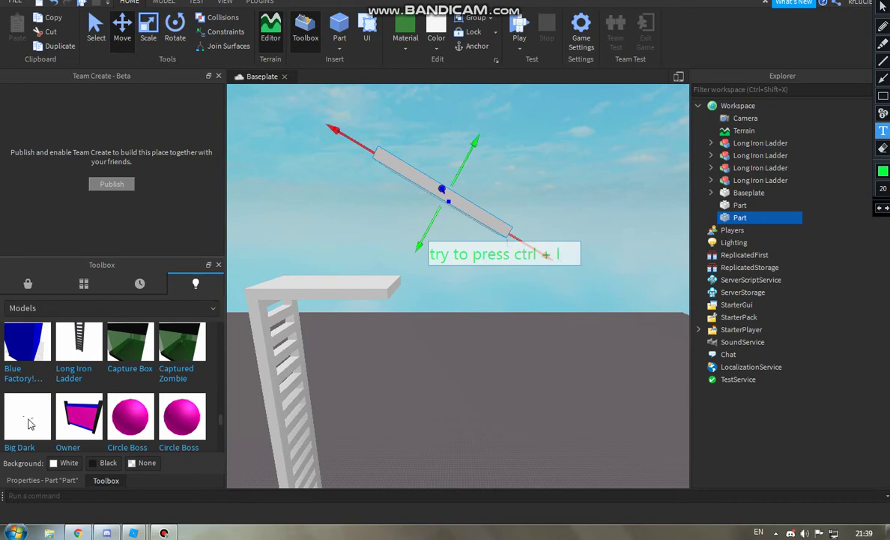
pyautogui.press('Escape')
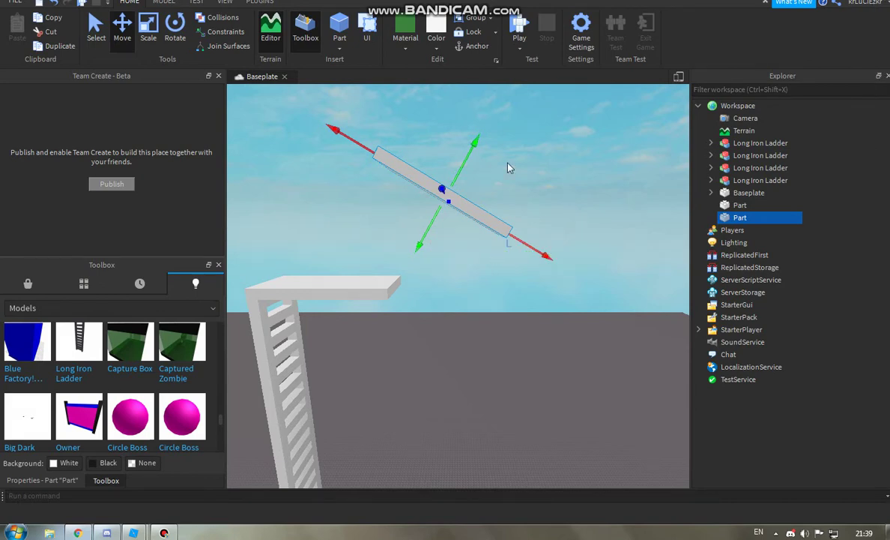
pyautogui.click(527, 155)
pyautogui.click(450, 207)
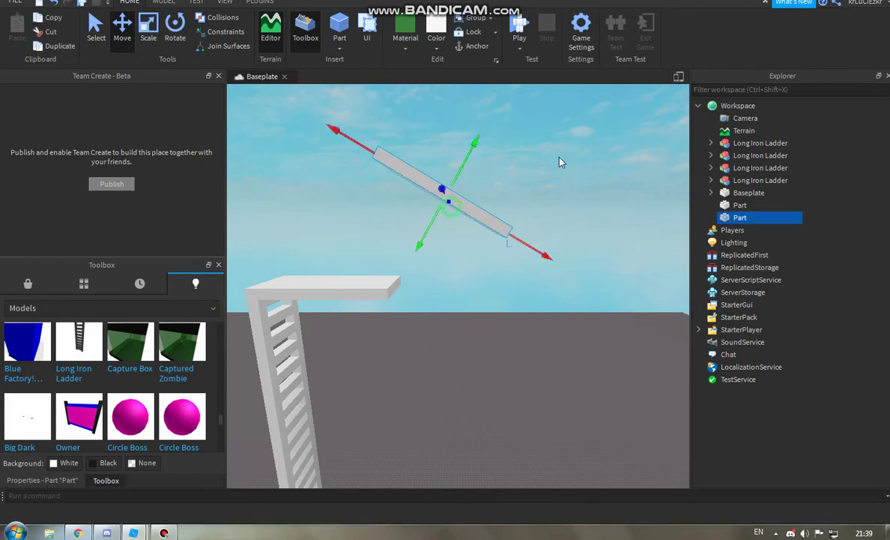
pyautogui.hotkey('ctrl', 'l')
pyautogui.hotkey('ctrl', 'l')
pyautogui.hotkey('ctrl', 'l')
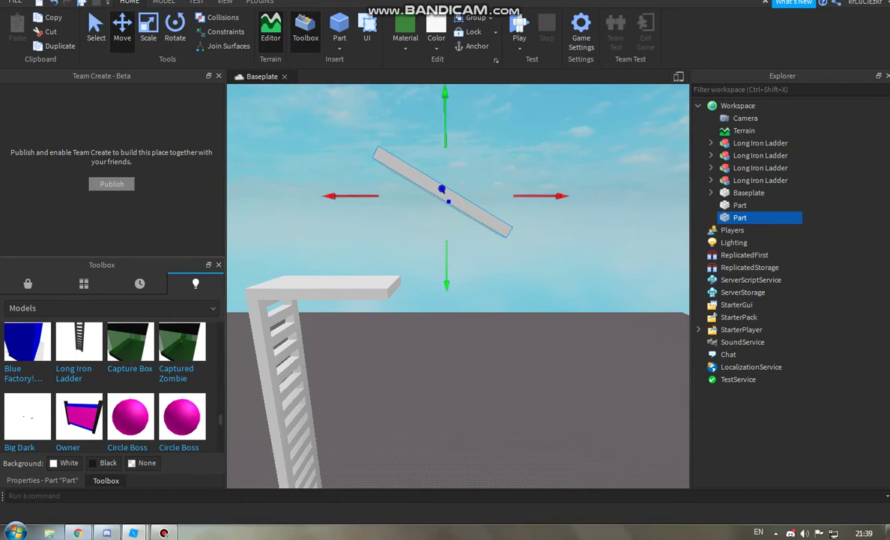
pyautogui.click(420, 201)
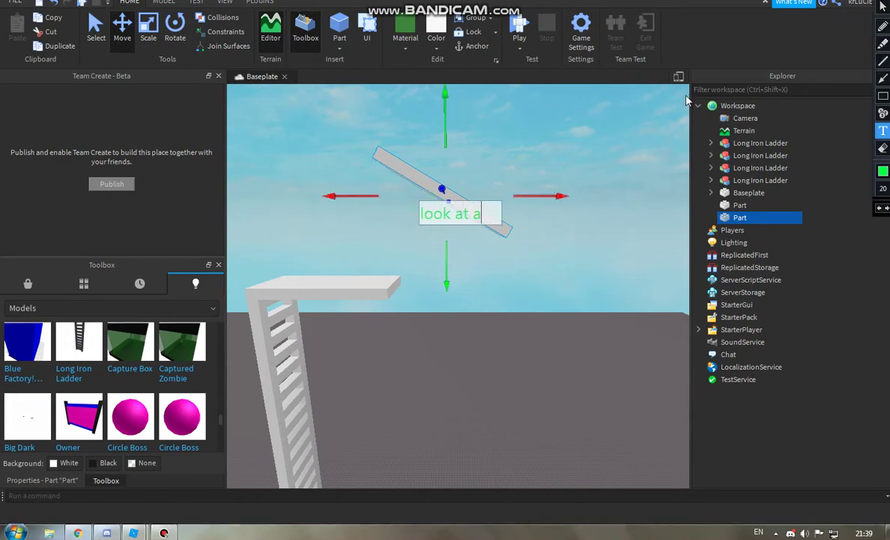
pyautogui.click(881, 5)
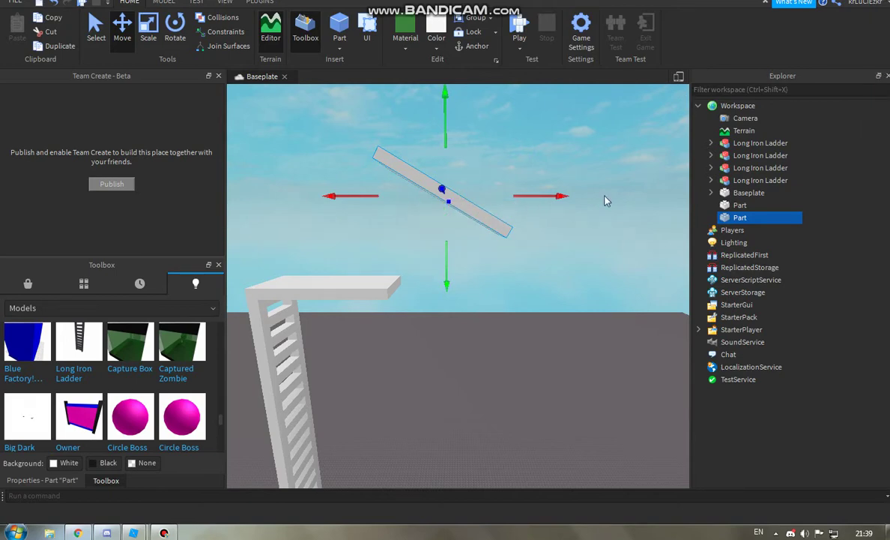
# Step: Reselect the tilted part, set world-axis handles, and type 'u will be more comfortable'
pyautogui.click(533, 202)
pyautogui.click(511, 228)
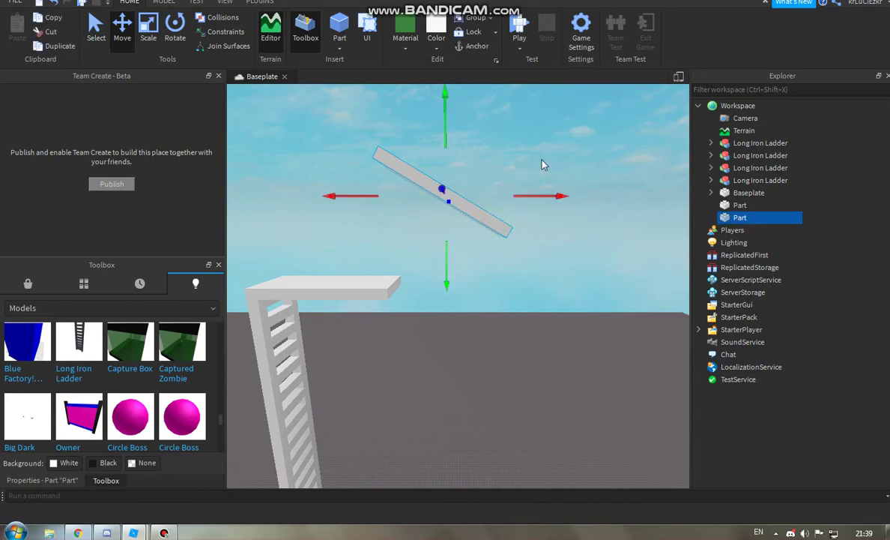
pyautogui.hotkey('ctrl', 'l')
pyautogui.hotkey('ctrl', 'l')
pyautogui.hotkey('ctrl', 'l')
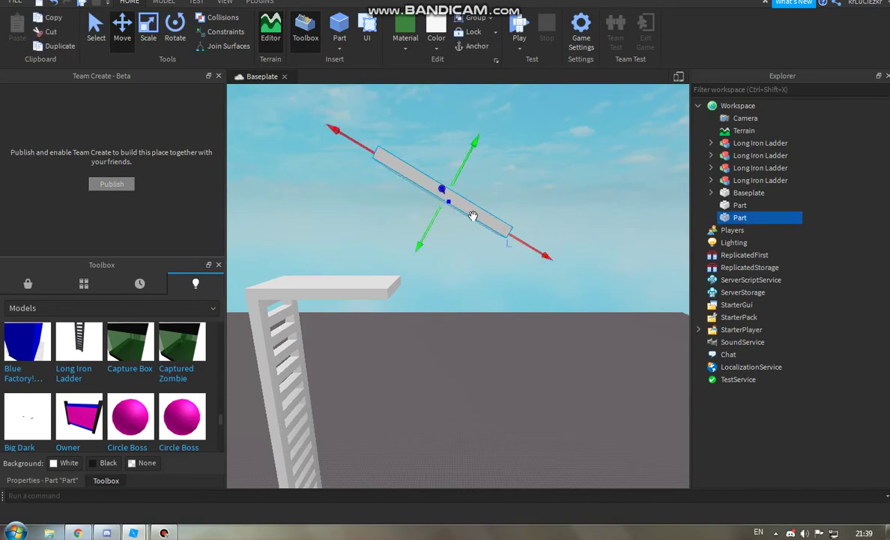
pyautogui.hotkey('ctrl', 'l')
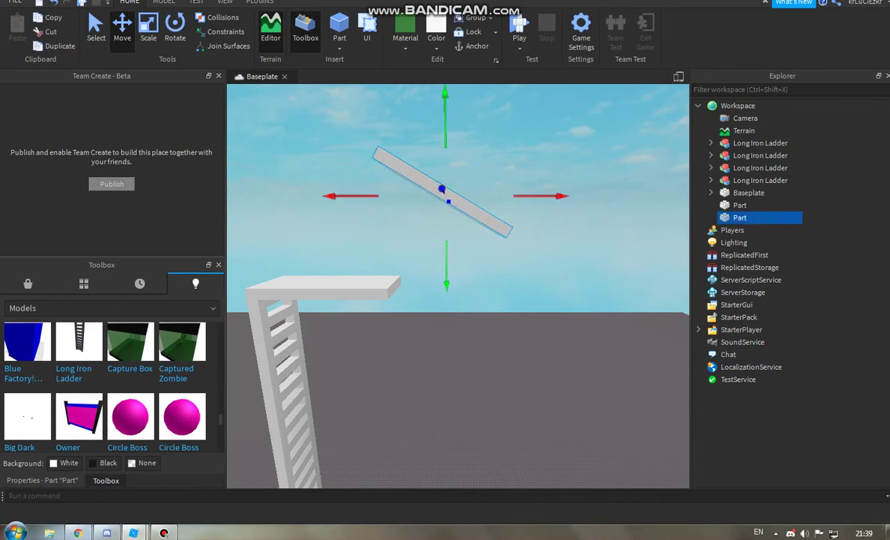
pyautogui.click(502, 178)
pyautogui.write('u wi')
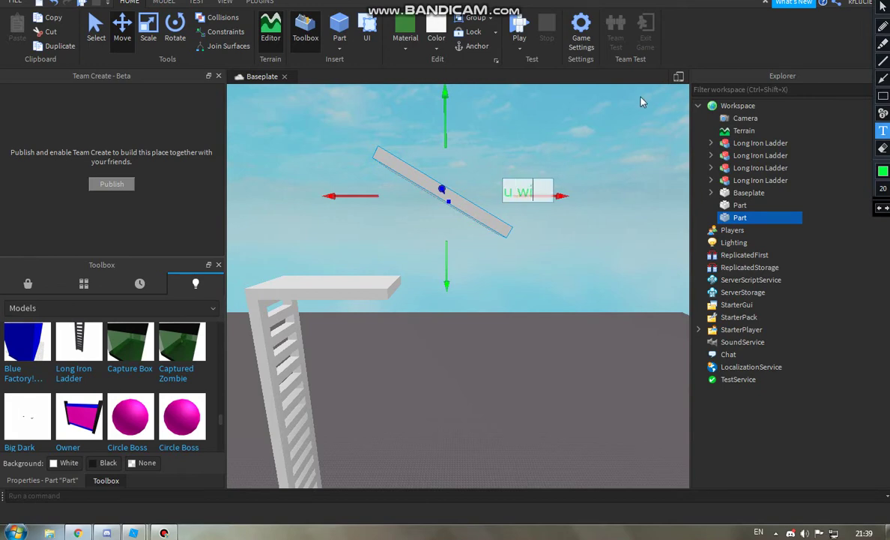
pyautogui.write('ll be more comfortable')
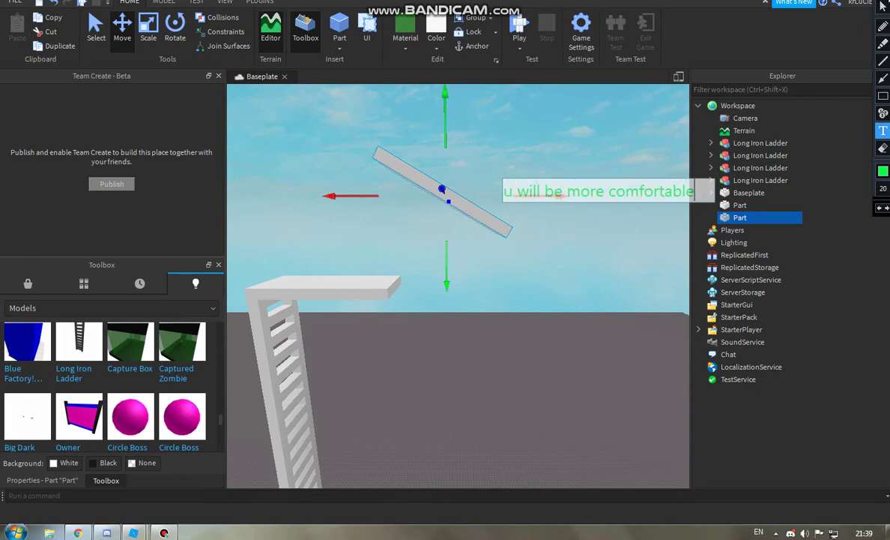
pyautogui.click(883, 5)
# Step: Lower the tilted part onto the platform edge and orbit around to check the join
pyautogui.moveTo(447, 126); pyautogui.dragTo(422, 265)
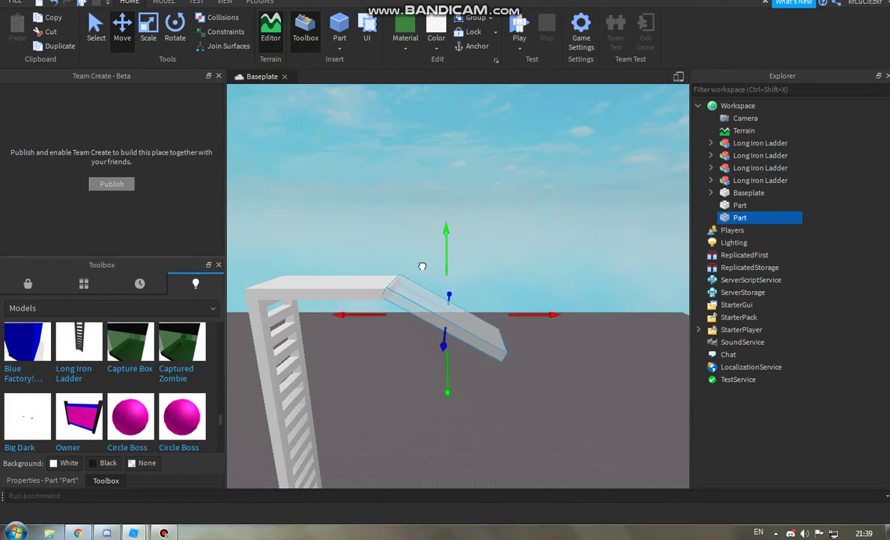
pyautogui.scroll(6, 418, 258)
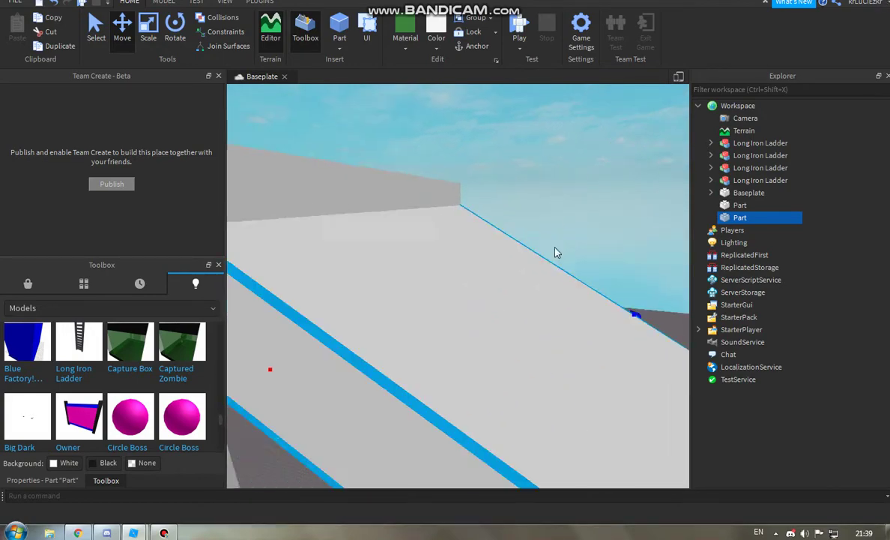
pyautogui.scroll(-5, 555, 252)
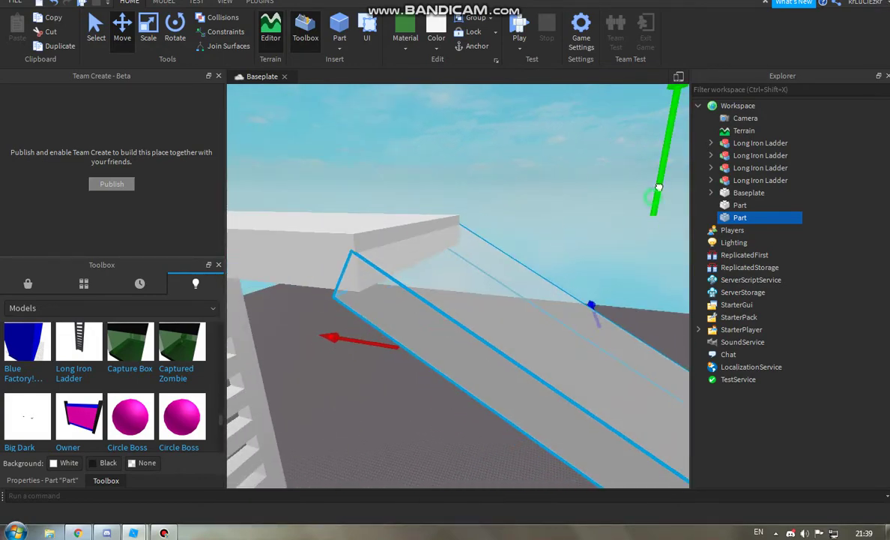
pyautogui.moveTo(379, 330)
pyautogui.mouseDown(button='right')
pyautogui.moveTo(373, 346)
pyautogui.moveTo(385, 341)
pyautogui.mouseUp(button='right')
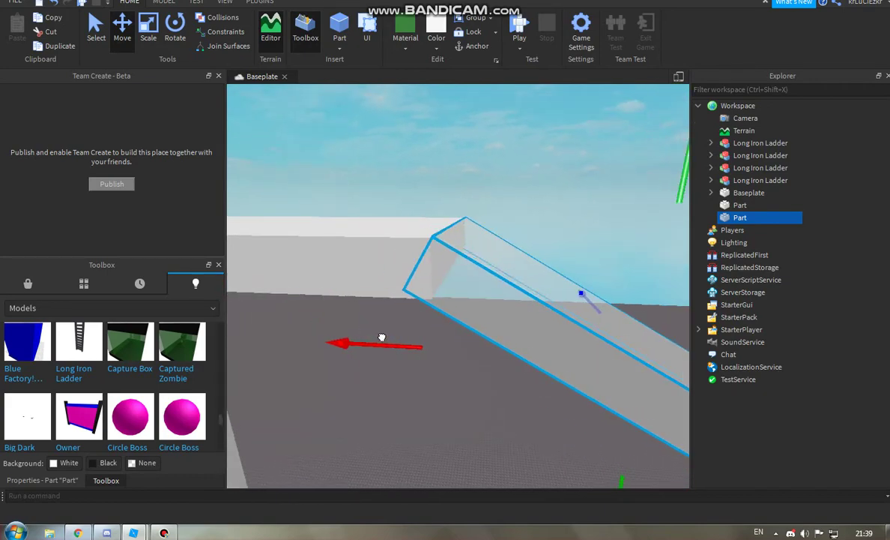
pyautogui.click(461, 369)
pyautogui.scroll(-3, 469, 371)
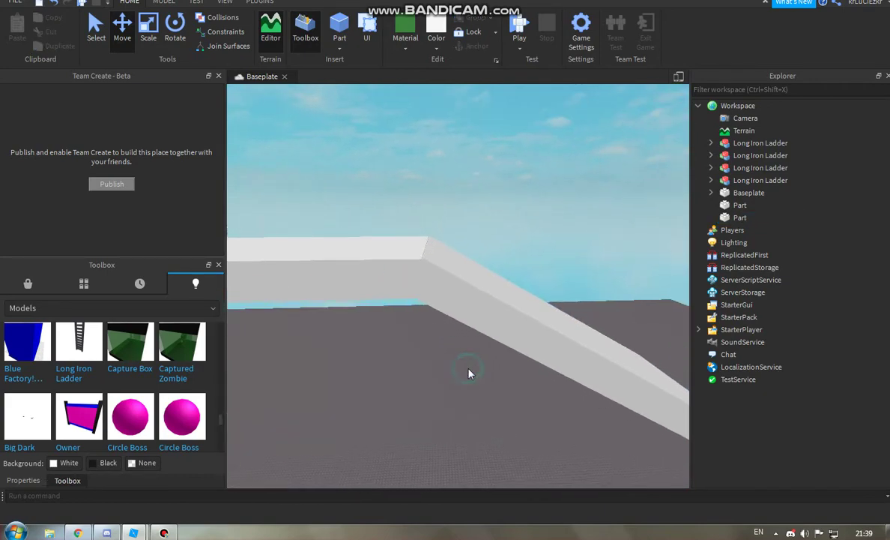
pyautogui.click(493, 318)
pyautogui.click(459, 192)
pyautogui.moveTo(459, 192); pyautogui.dragTo(366, 257, button='right')
pyautogui.click(365, 257)
pyautogui.scroll(-4, 366, 257)
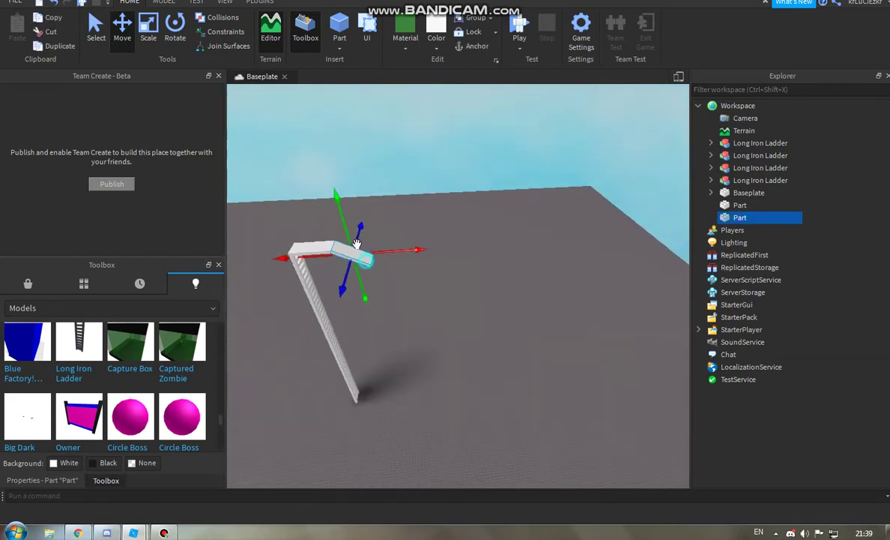
# Step: Stretch the tilted part's lower end outward until the slide reaches the baseplate
pyautogui.hotkey('ctrl', '3')
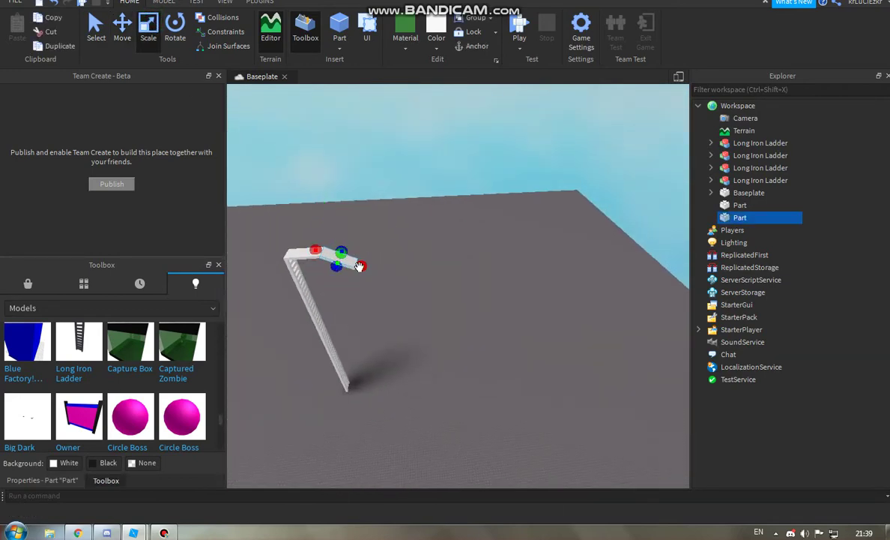
pyautogui.moveTo(360, 266); pyautogui.dragTo(553, 268)
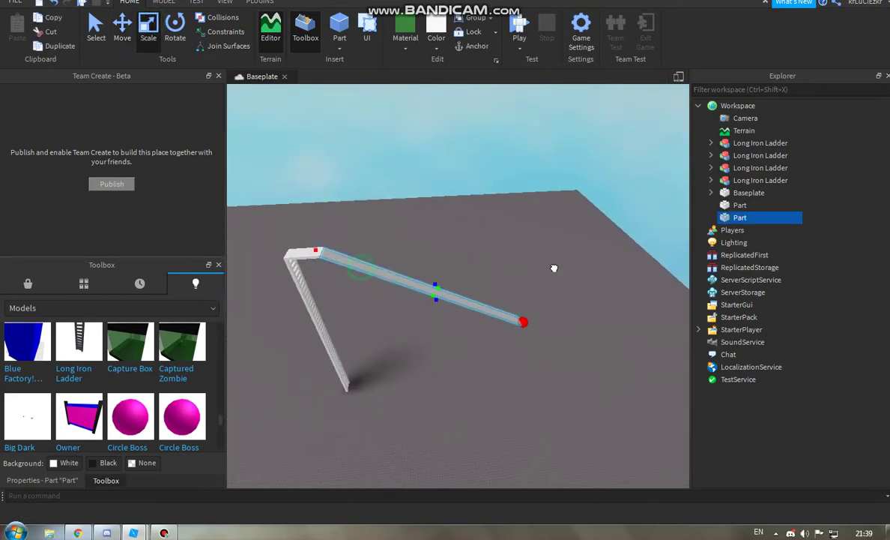
pyautogui.scroll(8, 640, 299)
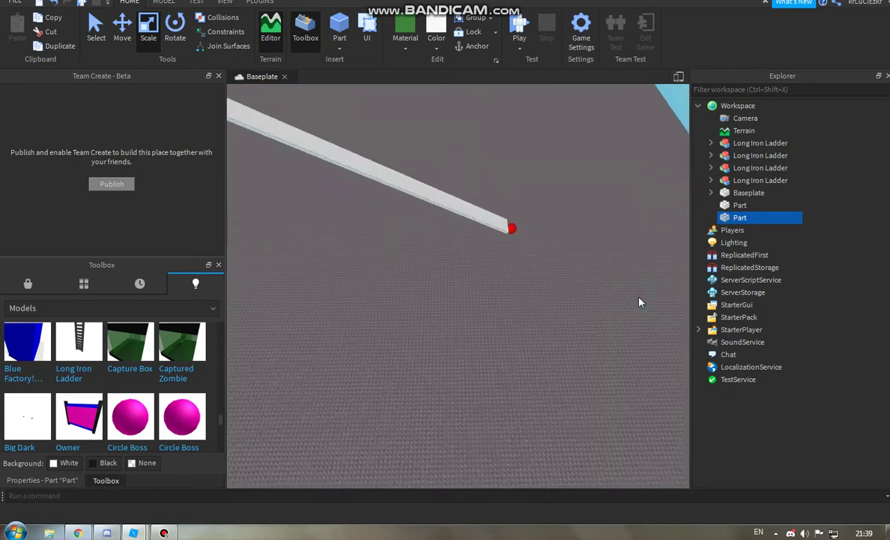
pyautogui.moveTo(640, 302); pyautogui.dragTo(563, 295, button='right')
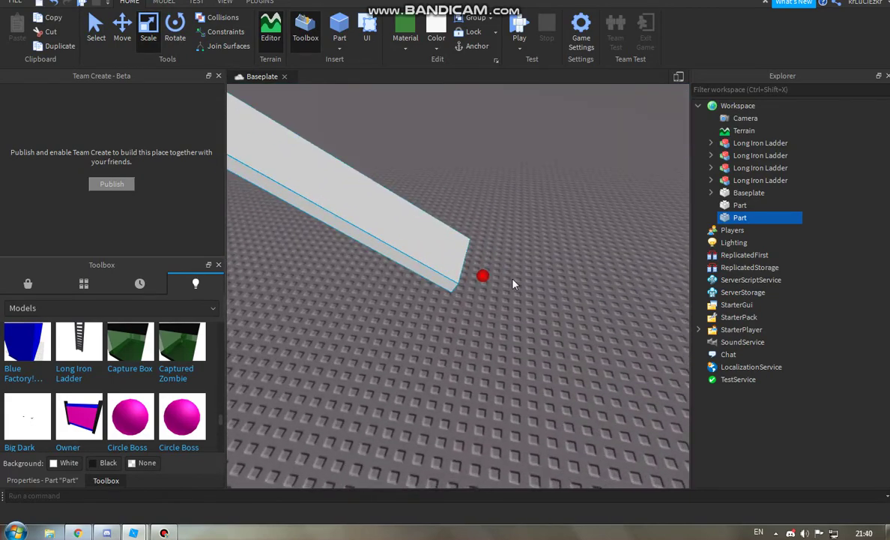
pyautogui.moveTo(482, 276); pyautogui.dragTo(603, 257)
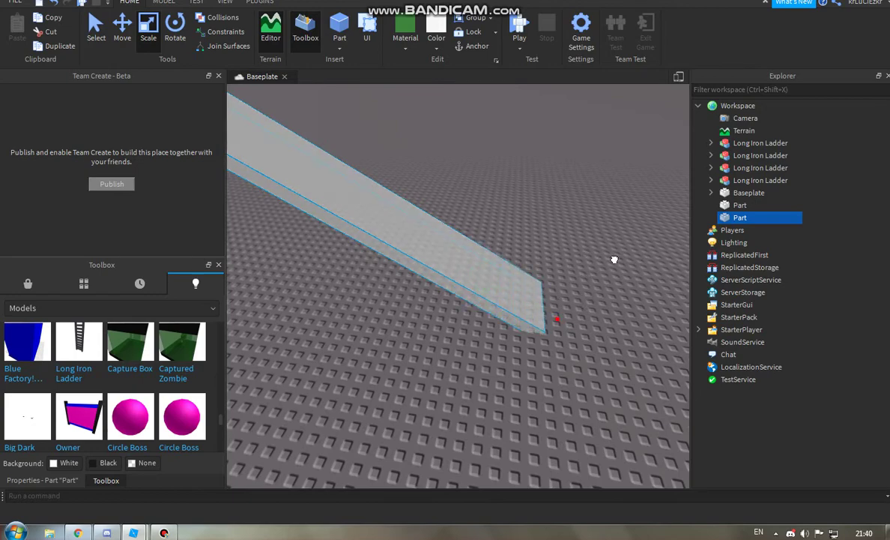
pyautogui.moveTo(618, 262)
pyautogui.mouseDown(button='right')
pyautogui.moveTo(374, 449)
pyautogui.moveTo(582, 411)
pyautogui.moveTo(522, 305)
pyautogui.mouseUp(button='right')
# Step: Duplicate the slide part and resize the copy into a thin, tall side rail
pyautogui.hotkey('ctrl', '2')
pyautogui.hotkey('ctrl', 'd')
pyautogui.hotkey('ctrl', '3')
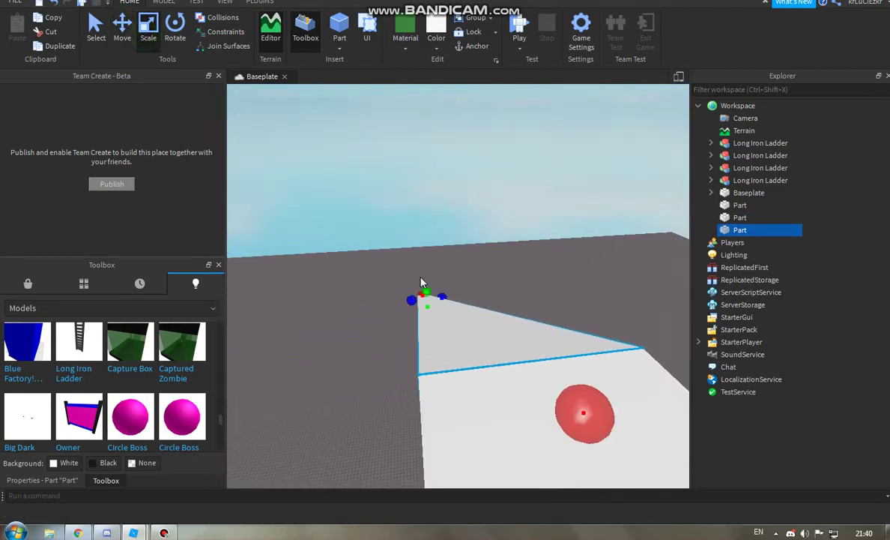
pyautogui.moveTo(583, 413); pyautogui.dragTo(558, 416)
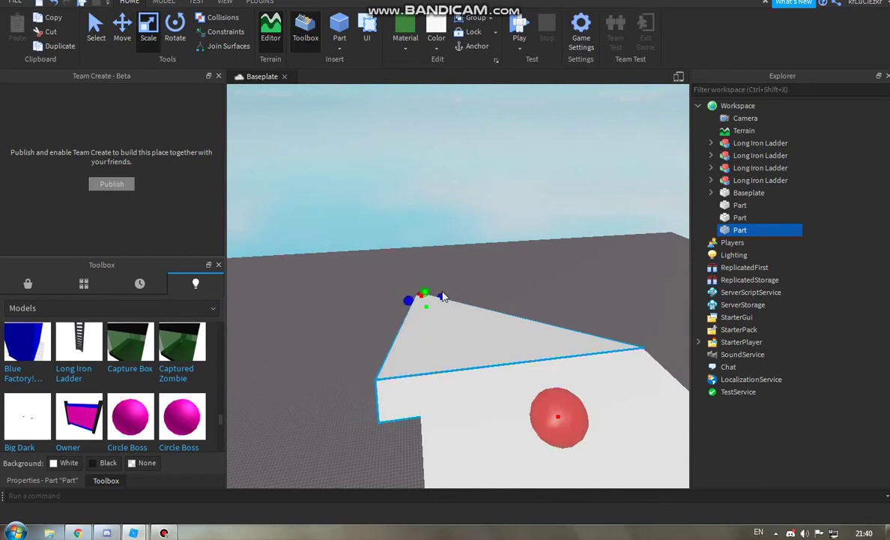
pyautogui.moveTo(444, 296); pyautogui.dragTo(425, 285)
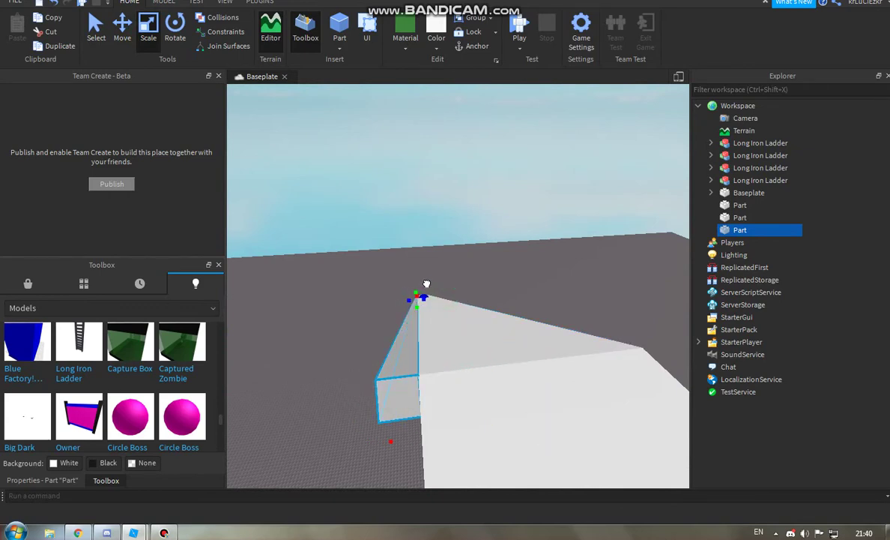
pyautogui.moveTo(391, 447); pyautogui.dragTo(254, 337, button='right')
pyautogui.moveTo(570, 324)
pyautogui.mouseDown()
pyautogui.moveTo(574, 311)
pyautogui.moveTo(576, 322)
pyautogui.mouseUp()
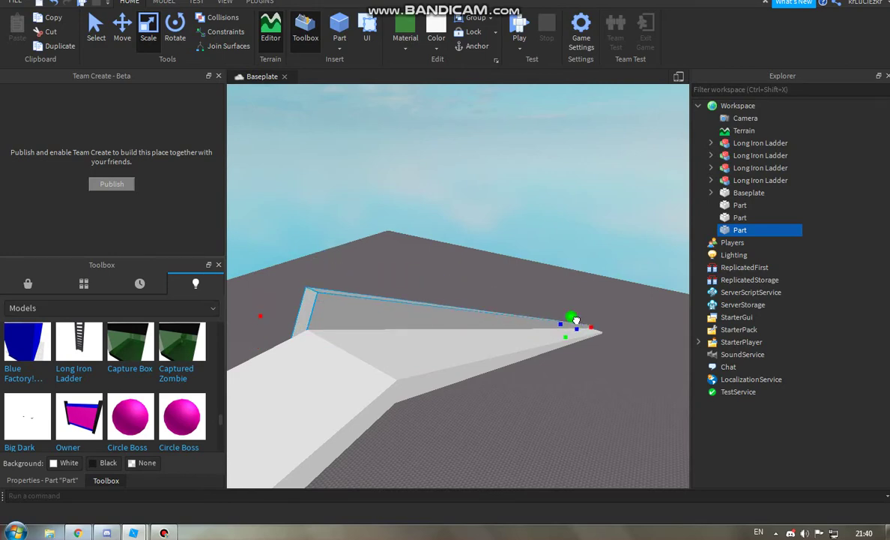
pyautogui.moveTo(374, 317); pyautogui.dragTo(304, 328, button='right')
# Step: Duplicate the rail and move the copy across to line the slide's other edge
pyautogui.click(120, 29)
pyautogui.moveTo(404, 240); pyautogui.dragTo(441, 232, button='right')
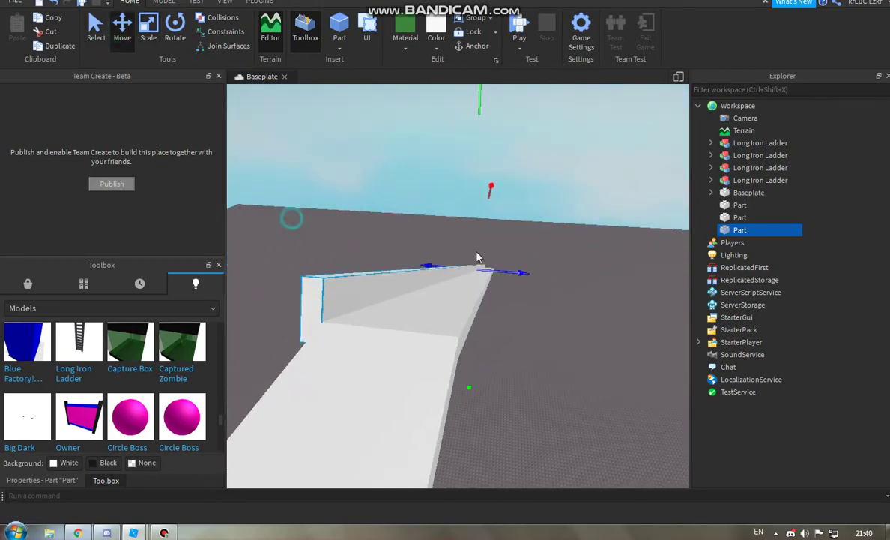
pyautogui.hotkey('ctrl', 'd')
pyautogui.moveTo(469, 256); pyautogui.dragTo(530, 251)
pyautogui.scroll(3, 530, 250)
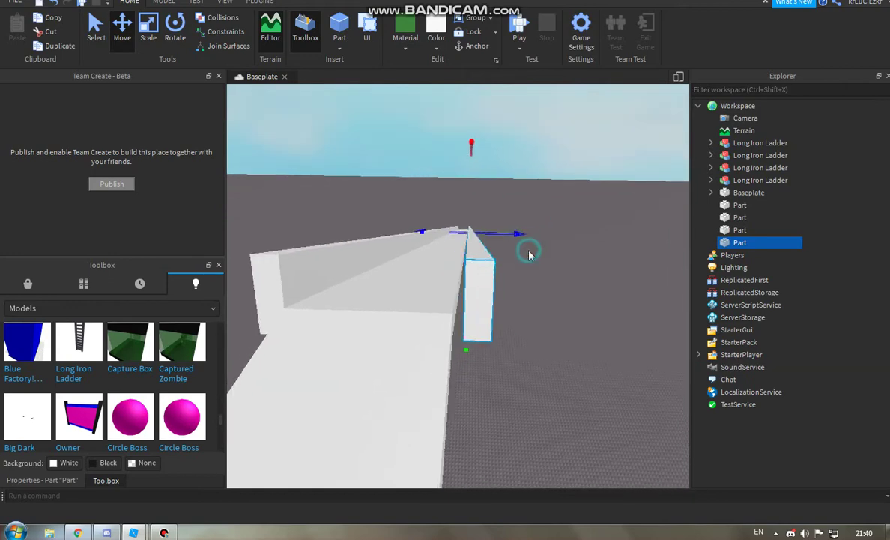
pyautogui.scroll(4, 450, 230)
pyautogui.moveTo(452, 228); pyautogui.dragTo(455, 211)
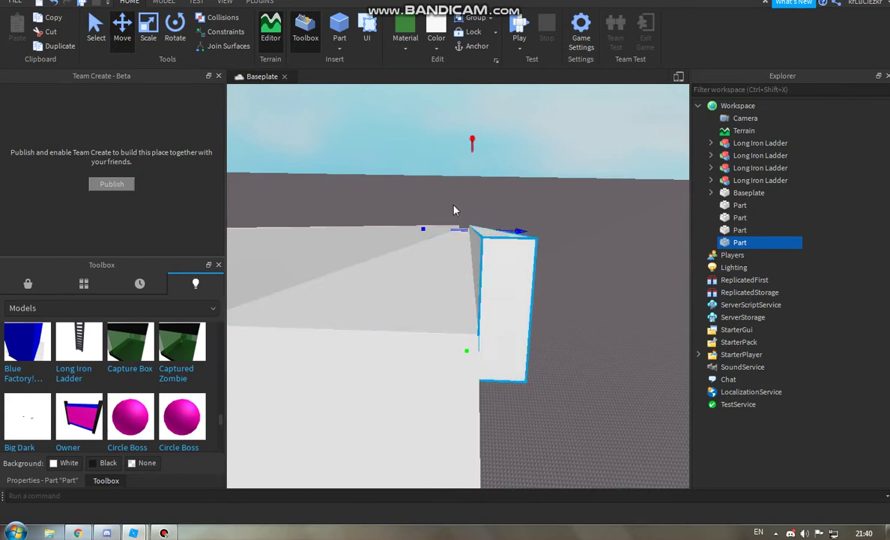
pyautogui.moveTo(455, 211); pyautogui.dragTo(101, 534, button='right')
# Step: Bring up the YouTube video, return to Roblox Studio, and select the Part for the script
pyautogui.click(107, 532)
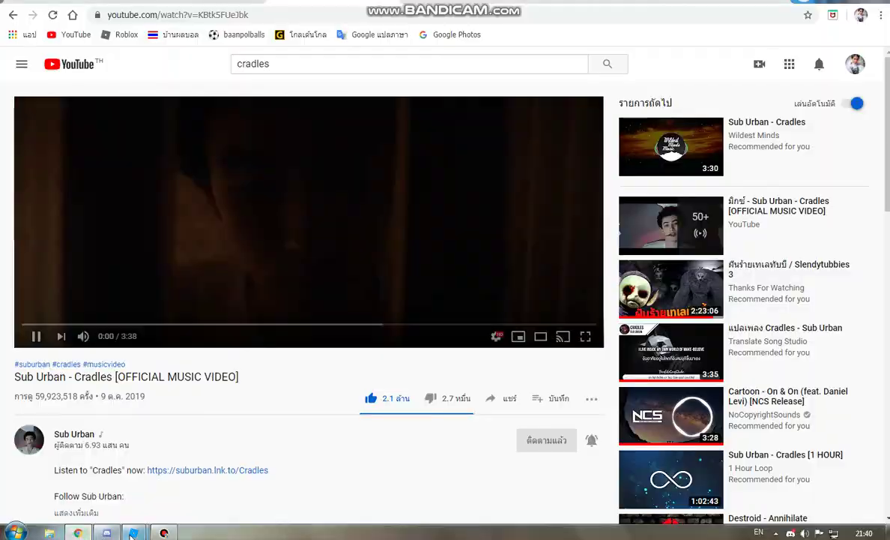
pyautogui.moveTo(106, 532)
pyautogui.click(223, 466)
pyautogui.click(458, 245)
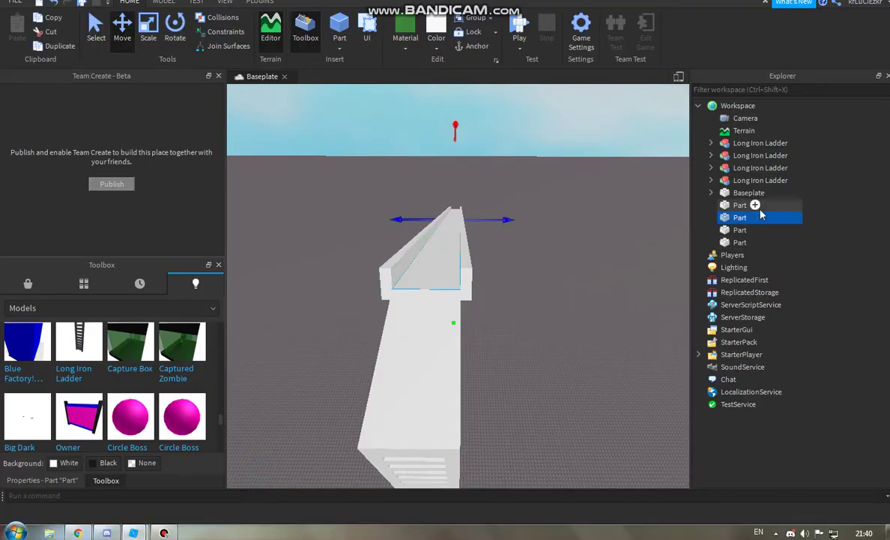
# Step: Insert a Script into the Part via 'scr' and delete its default print line
pyautogui.click(799, 217)
pyautogui.write('scr')
pyautogui.click(731, 417)
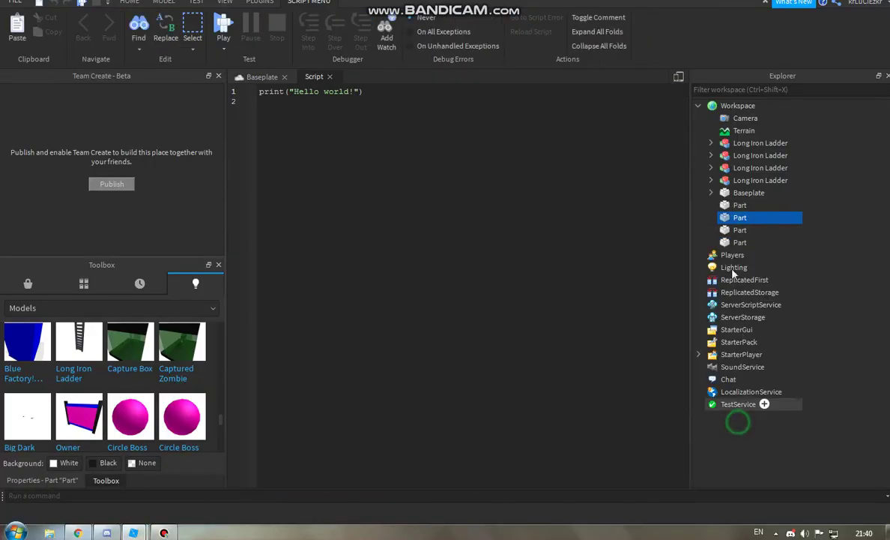
pyautogui.click(288, 96)
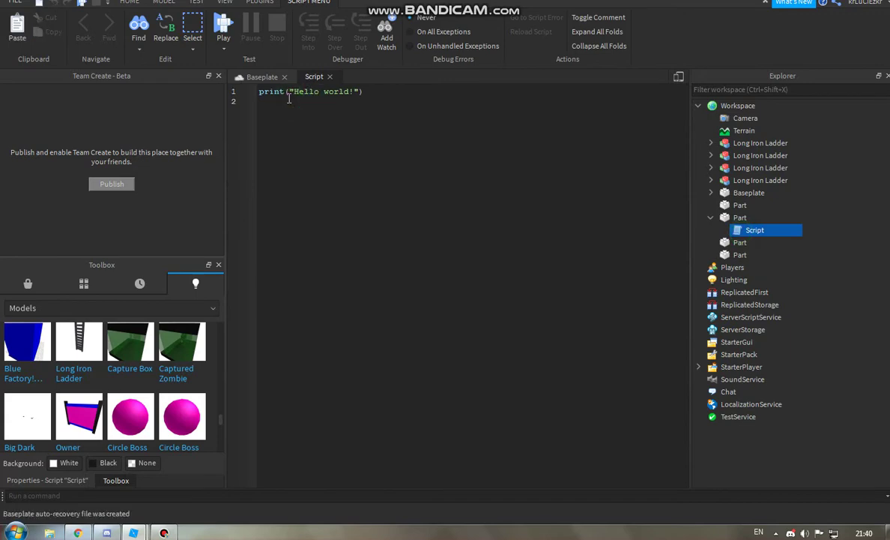
pyautogui.hotkey('ctrl', 'a')
pyautogui.press('BackSpace')
# Step: Remove an accidentally pasted link from the script and switch to the YouTube window
pyautogui.write('f')
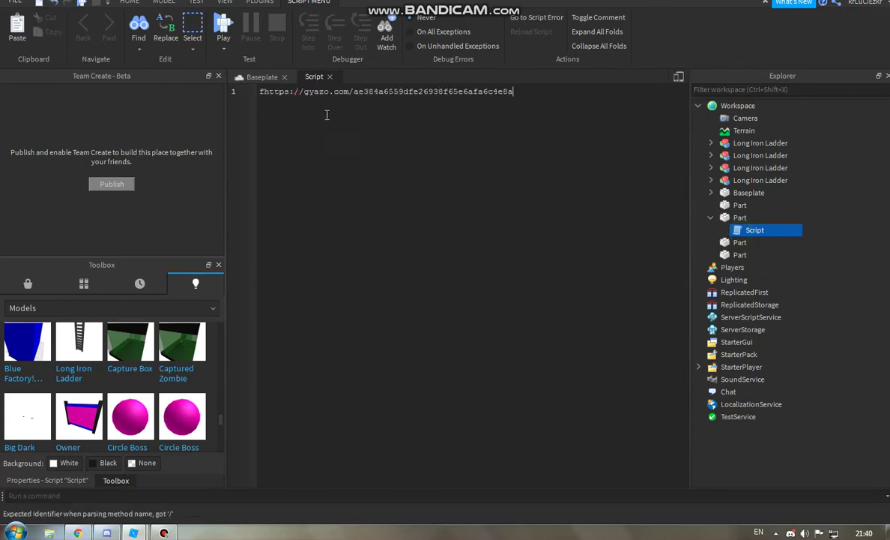
pyautogui.hotkey('ctrl', 'a')
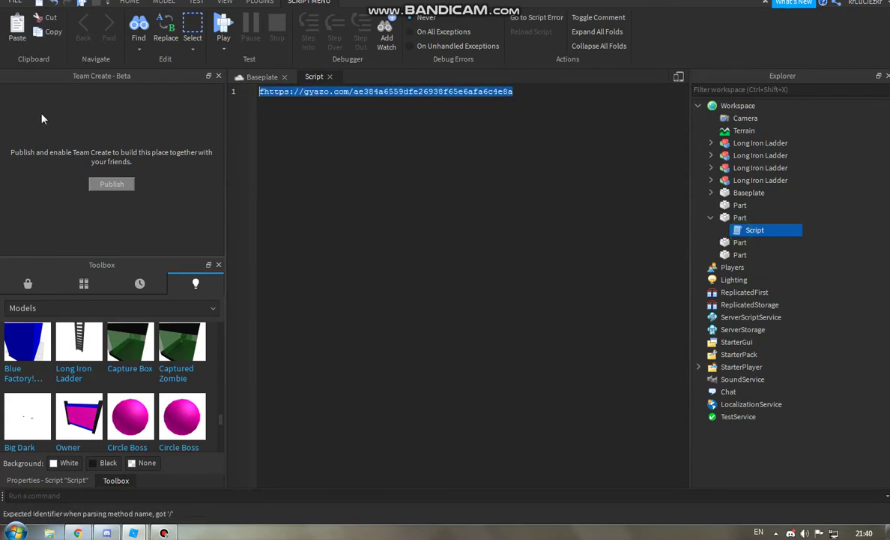
pyautogui.press('BackSpace')
pyautogui.click(89, 531)
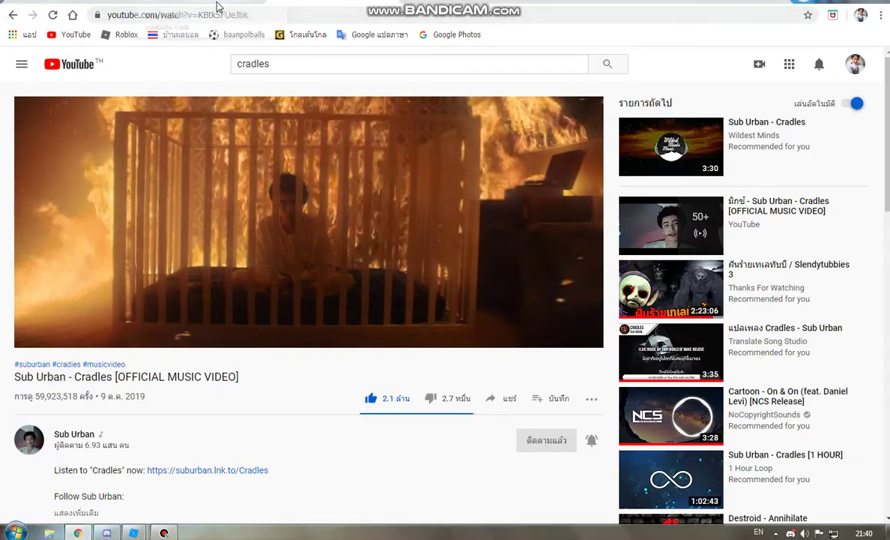
# Step: Search YouTube for 'how to make a slider in roblox' and open the Grey Slide tutorial
pyautogui.hotkey('alt', 'Left')
pyautogui.scroll(5, 188, 240)
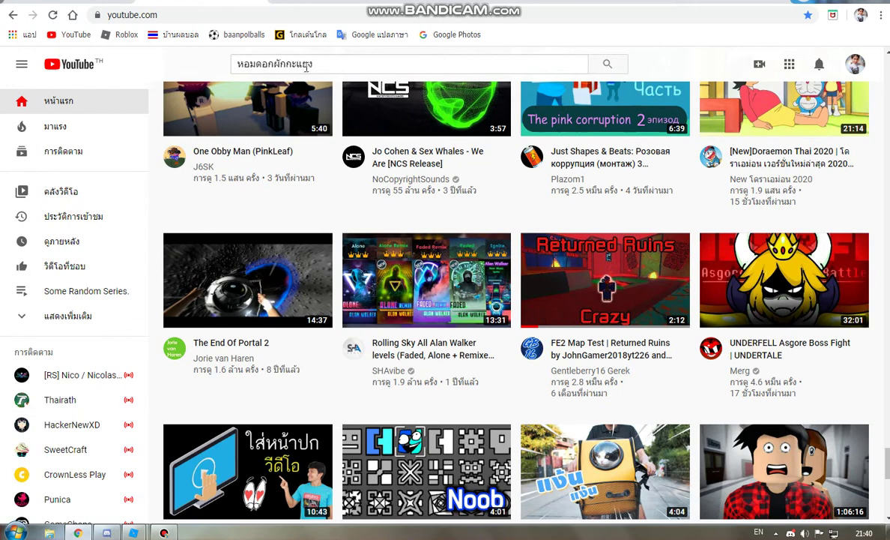
pyautogui.tripleClick(346, 63)
pyautogui.press('BackSpace')
pyautogui.write('ho')
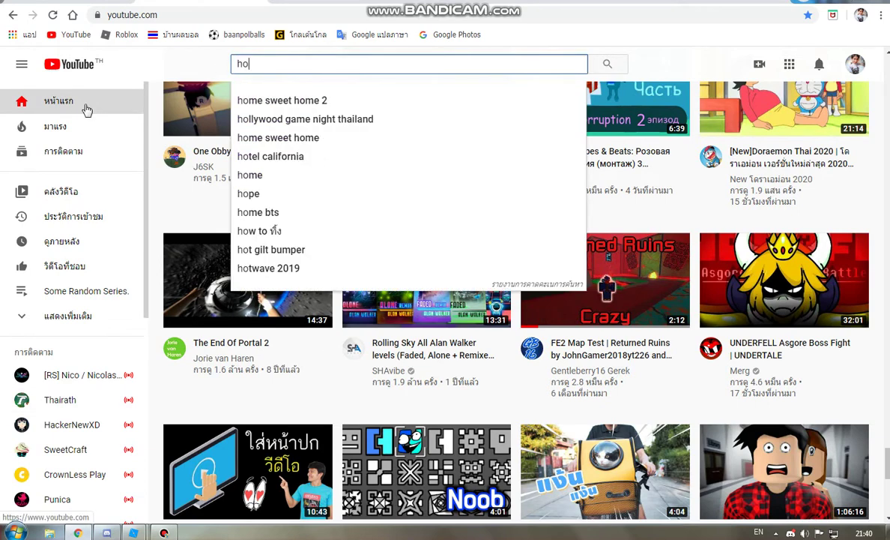
pyautogui.write('w to make a slider i')
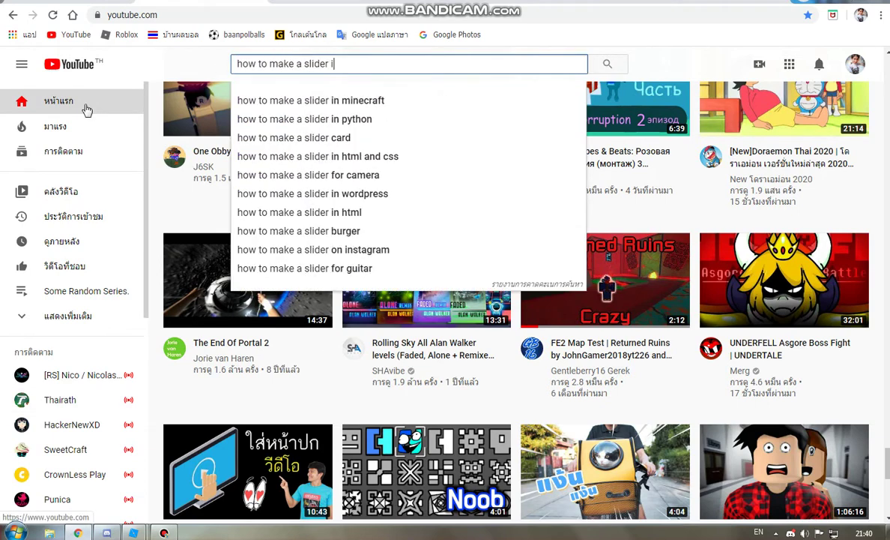
pyautogui.write('n roblox+')
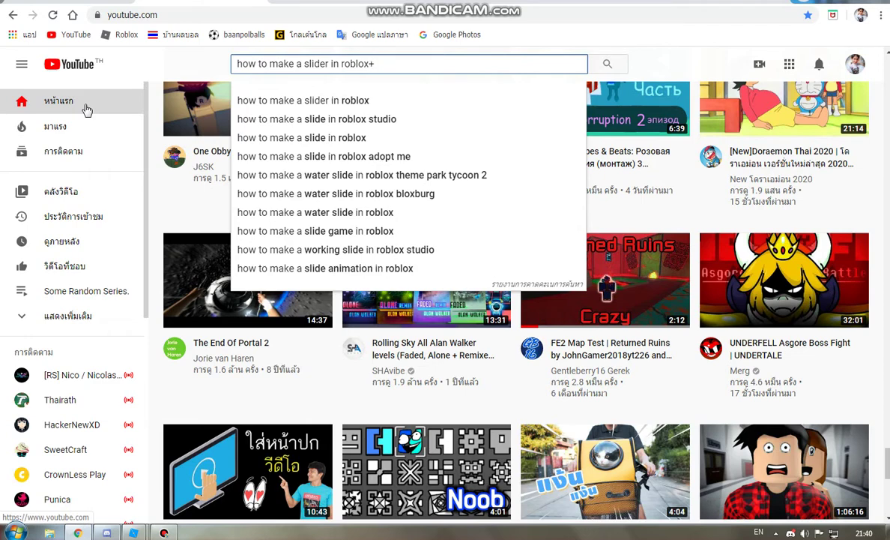
pyautogui.press('BackSpace')
pyautogui.press('Return')
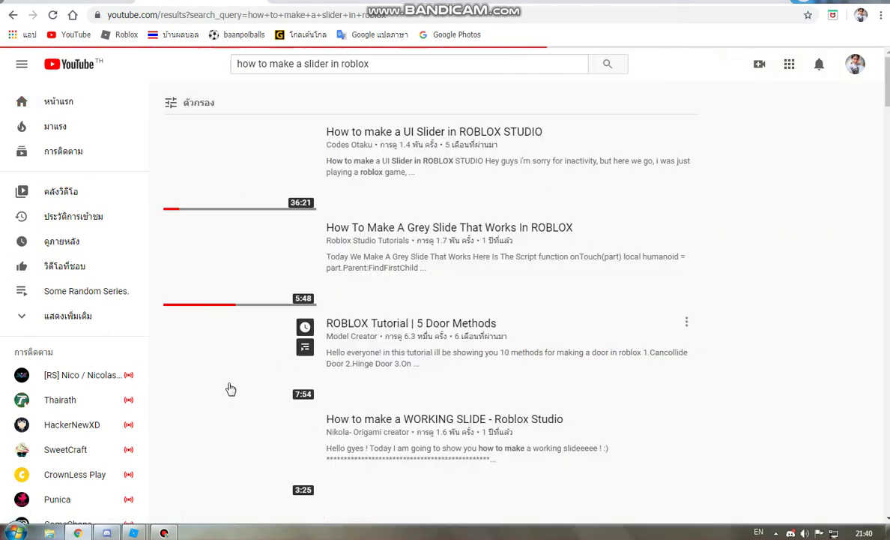
pyautogui.click(214, 291)
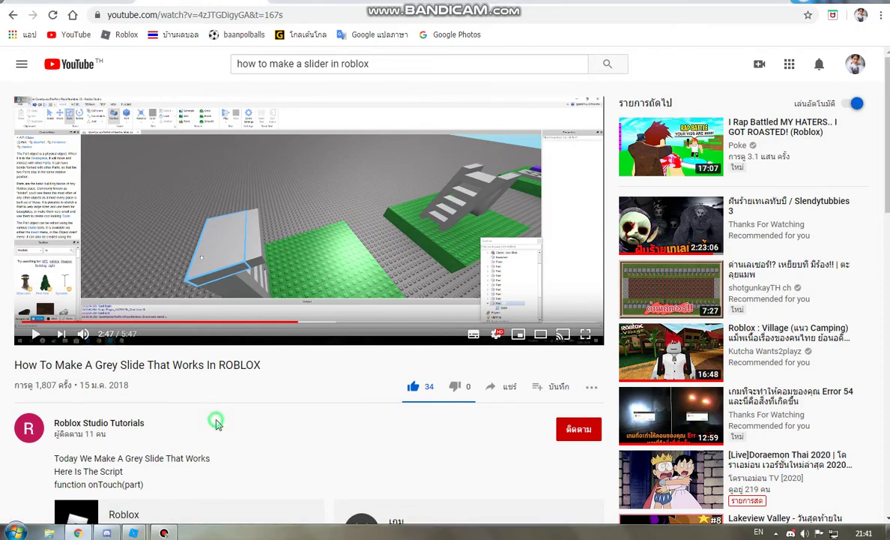
# Step: Expand the video description to reveal the onTouch sit script, then return to Roblox Studio
pyautogui.scroll(-3, 215, 423)
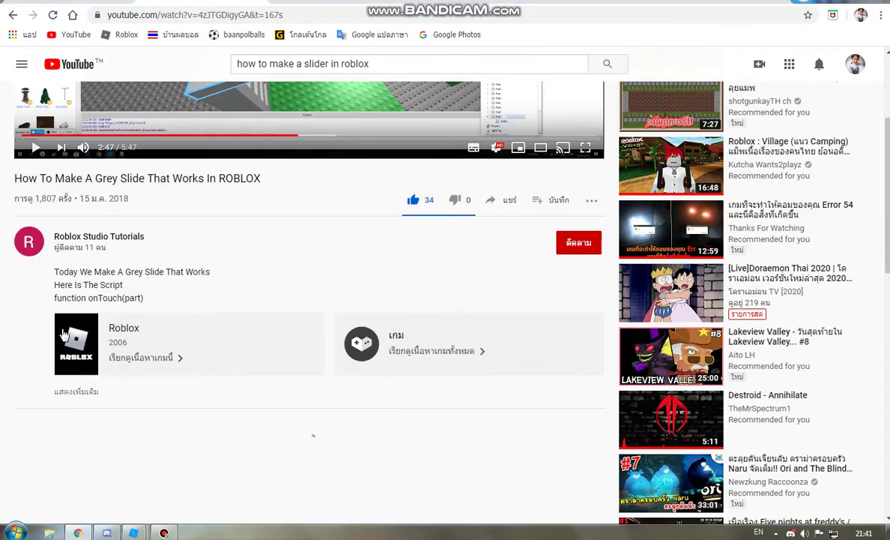
pyautogui.click(70, 392)
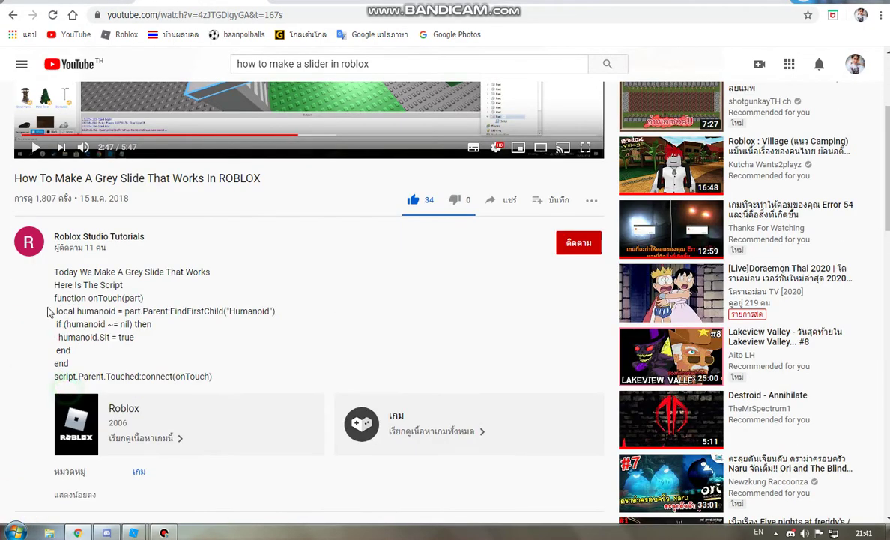
pyautogui.click(255, 353)
pyautogui.moveTo(133, 532)
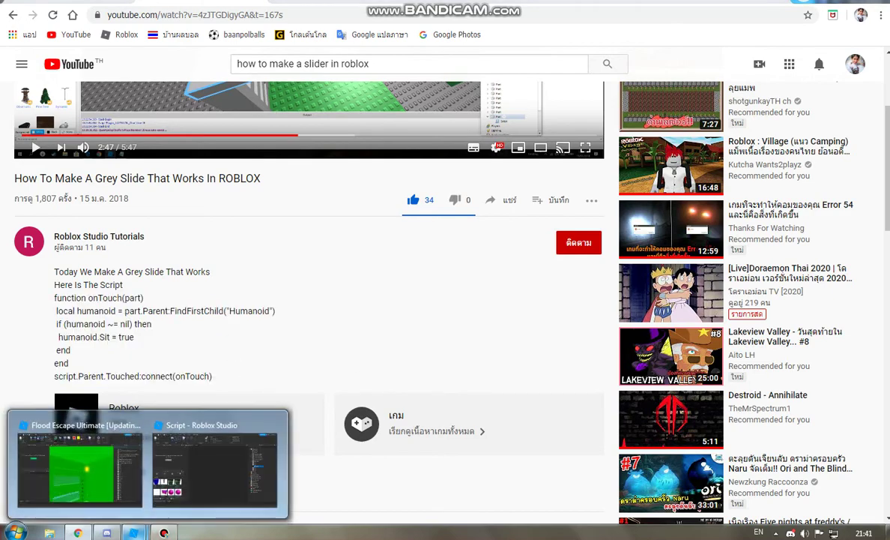
pyautogui.click(217, 465)
# Step: Paste the touch-to-sit script into the Part and return to the Baseplate scene
pyautogui.write('function onTouch(part) \tlocal humanoid = part.Parent:FindFirstChild("Humanoid") \tif (humanoid ~= nil) then \t\thumanoid.Sit = true \tend end script.Parent.Touched:connect(onTouch)')
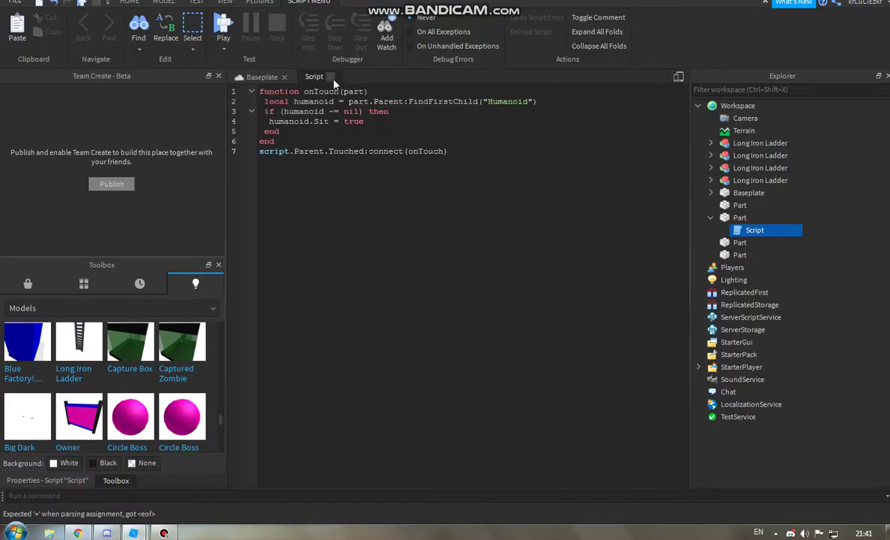
pyautogui.click(261, 77)
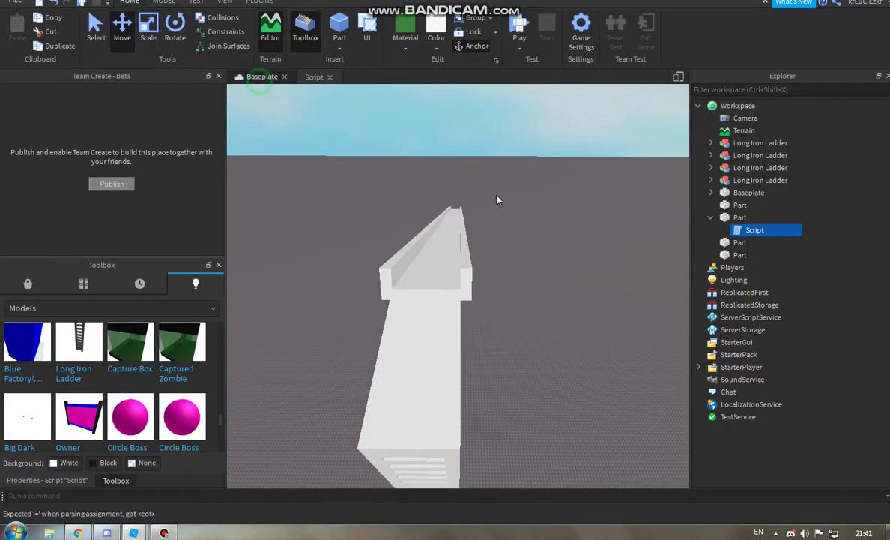
pyautogui.click(711, 217)
# Step: Box-select all the ladders and slide parts and anchor them
pyautogui.moveTo(600, 225); pyautogui.dragTo(371, 216, button='right')
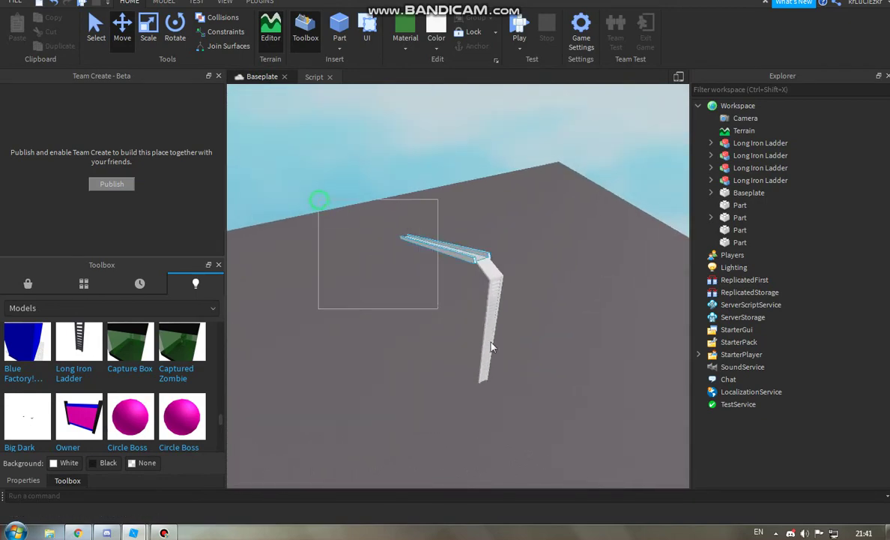
pyautogui.moveTo(491, 346); pyautogui.dragTo(592, 411)
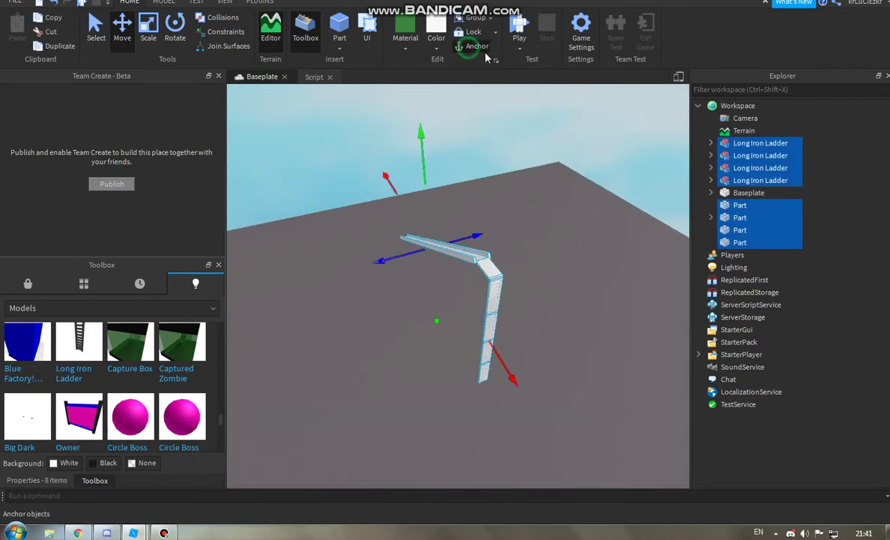
pyautogui.click(519, 34)
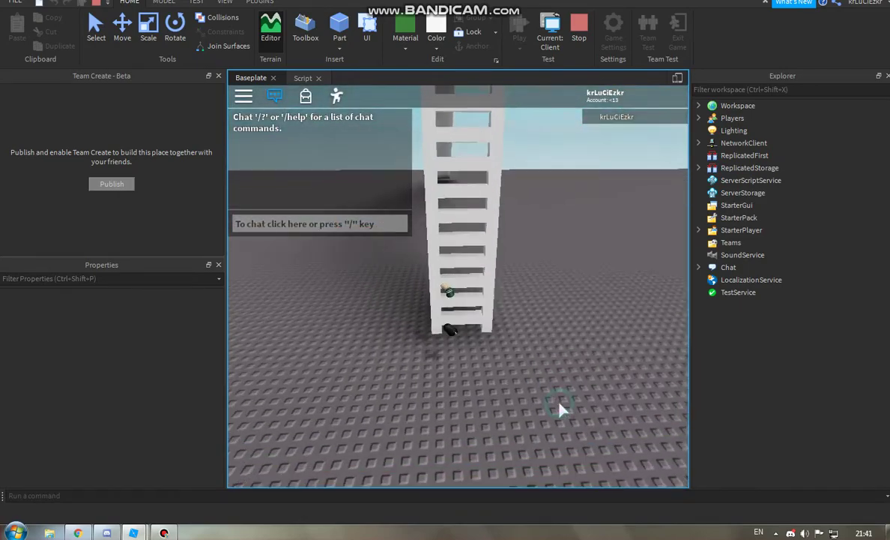
# Step: In the play test, walk onto the ladder, climb partway up, then back down
pyautogui.press('w')
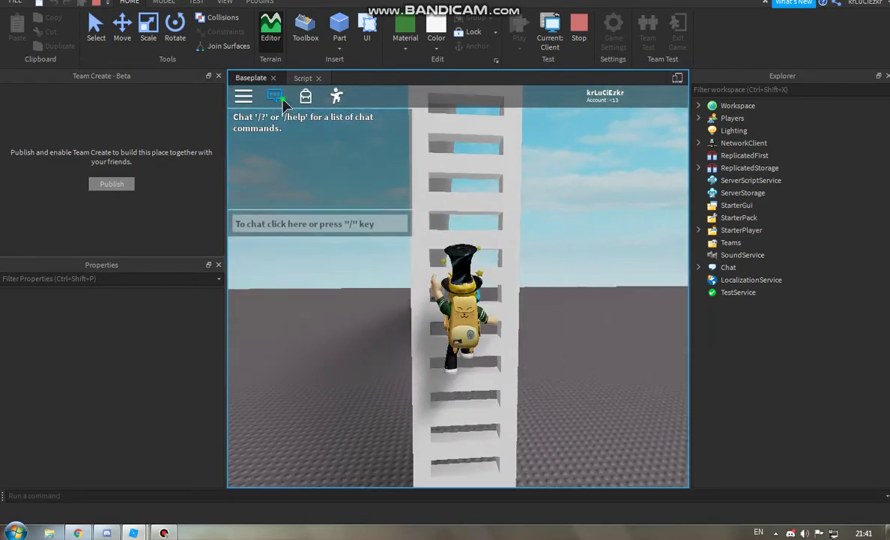
pyautogui.scroll(5, 539, 314)
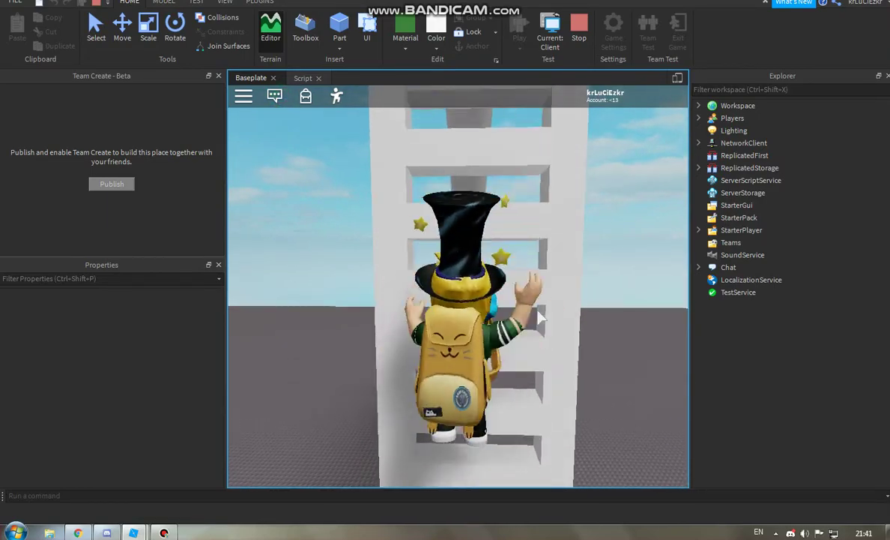
pyautogui.moveTo(540, 317); pyautogui.dragTo(540, 316, button='right')
pyautogui.scroll(-4, 540, 315)
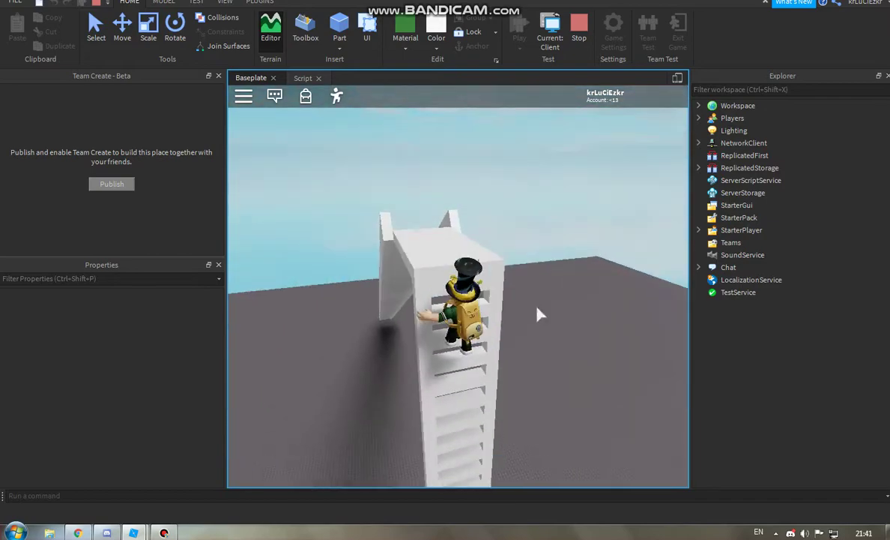
pyautogui.press('shift')
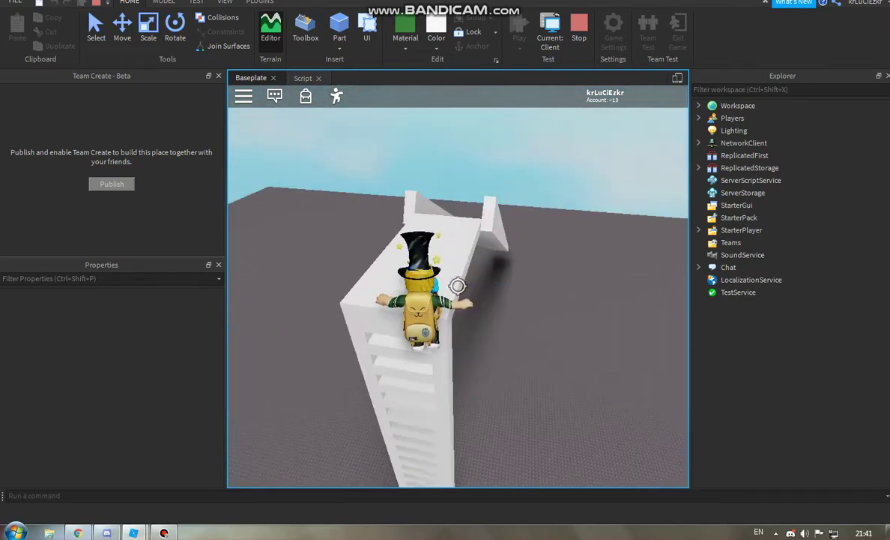
pyautogui.press('s')
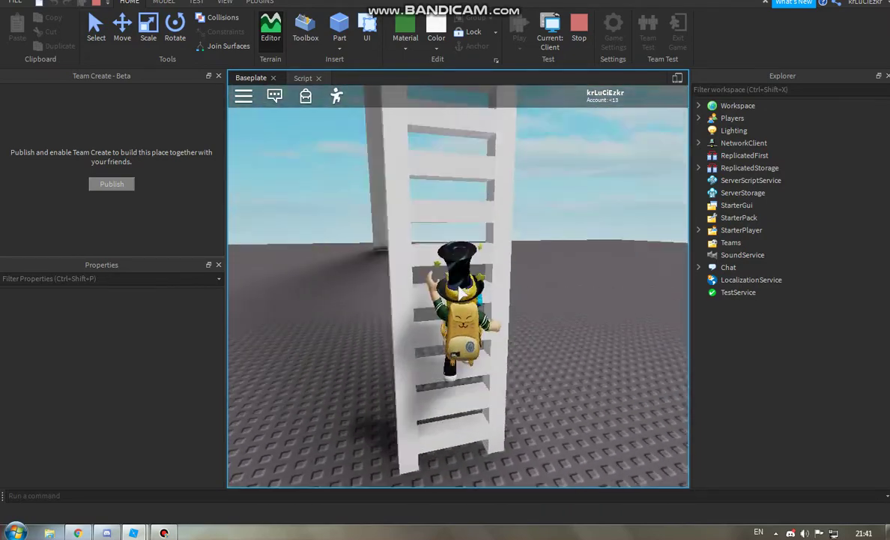
# Step: Climb the stacked ladders to the top, then stop the play test
pyautogui.press('w')
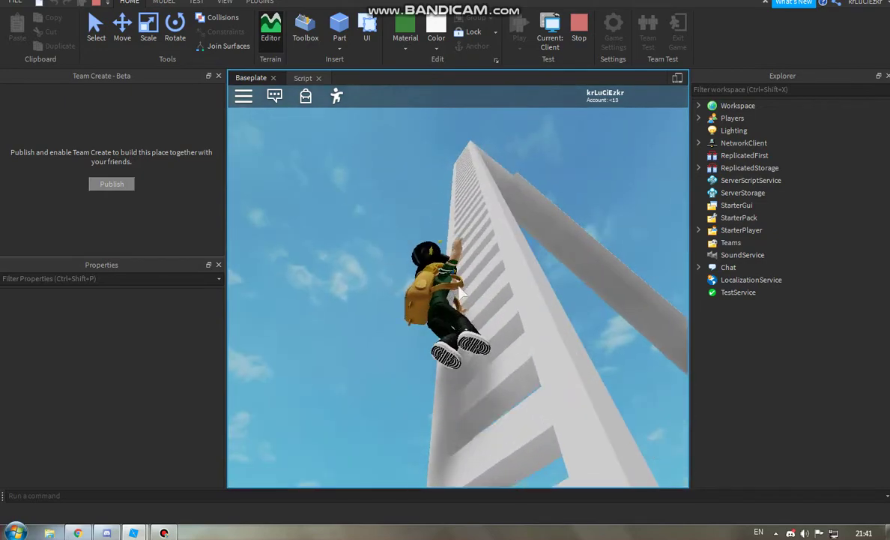
pyautogui.press('w')
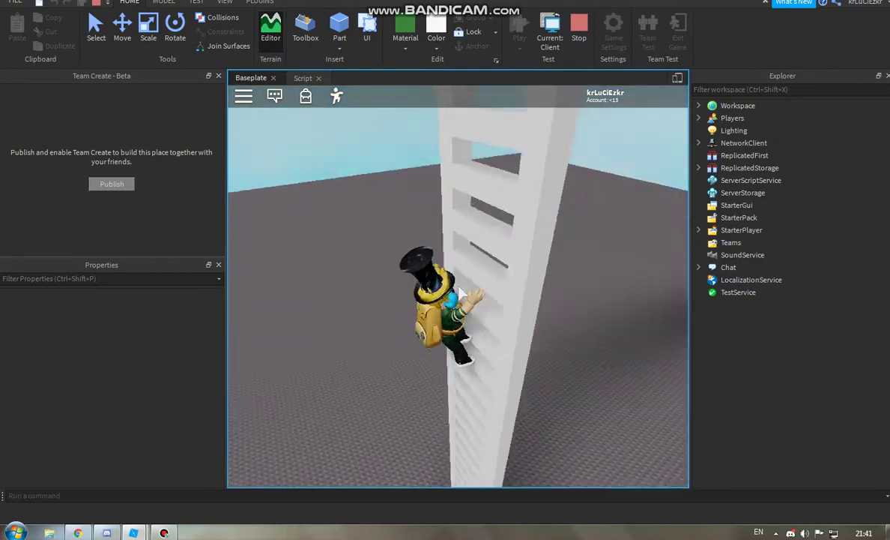
pyautogui.press('w')
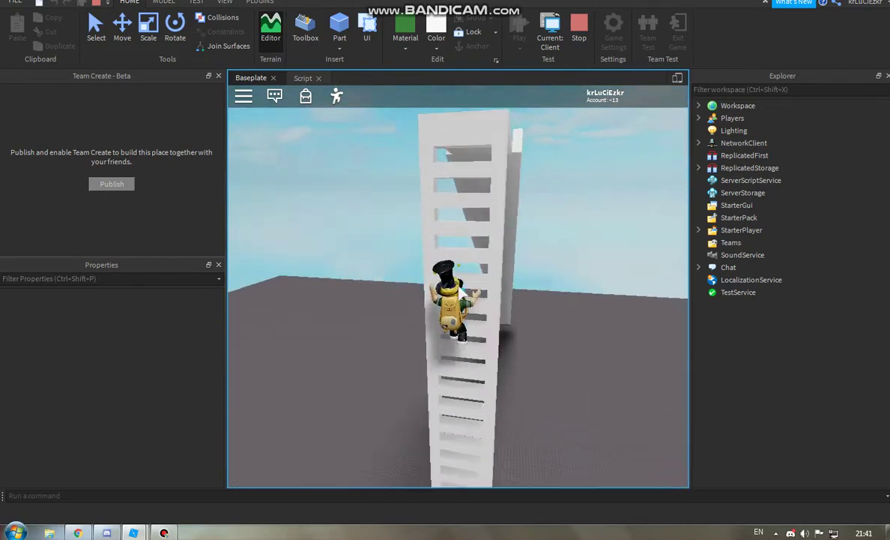
pyautogui.press('w')
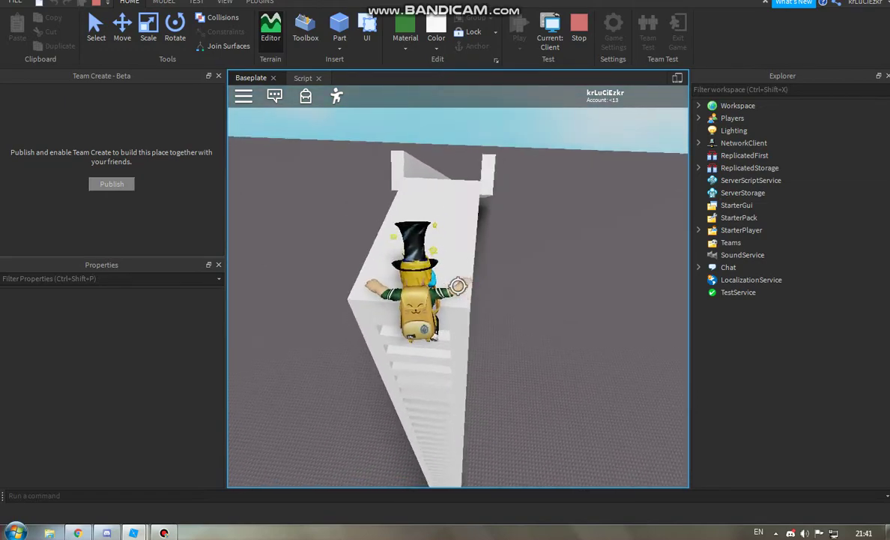
pyautogui.press('w')
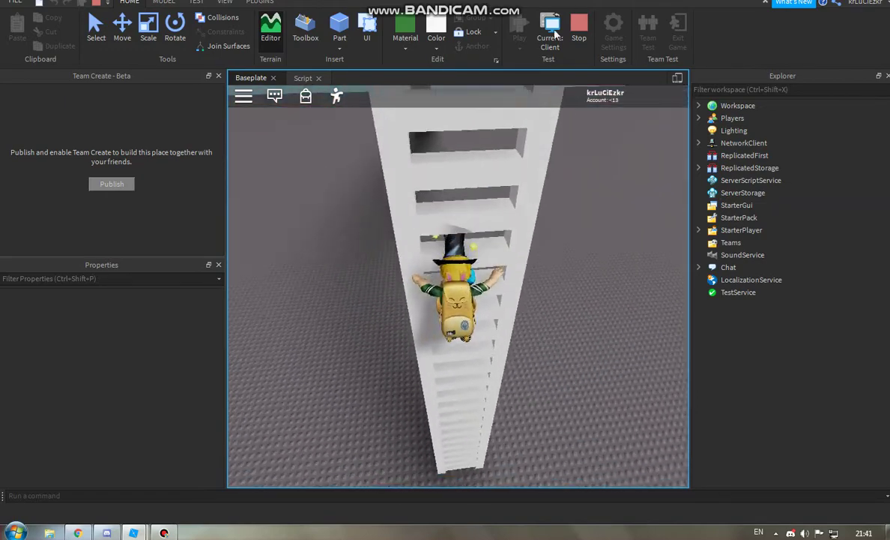
pyautogui.click(581, 29)
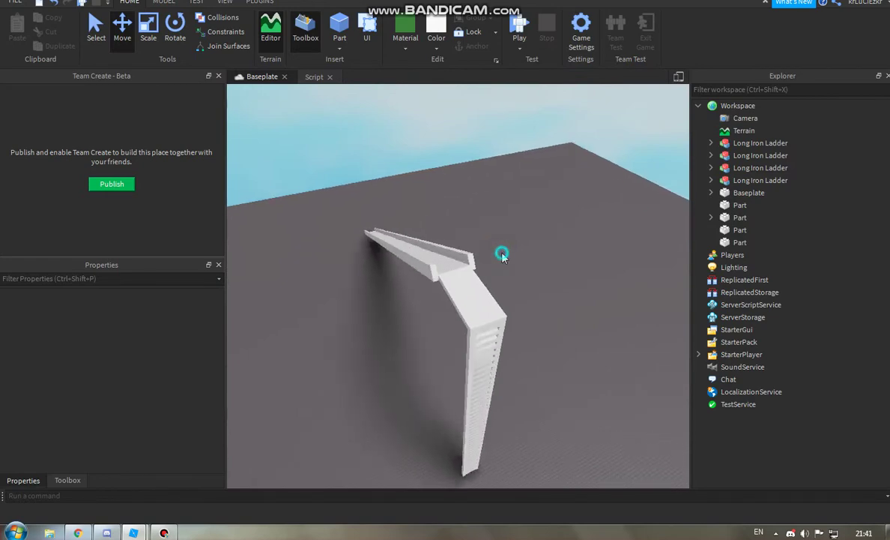
# Step: Inspect the slide parts at the ladder top and one Long Iron Ladder model
pyautogui.moveTo(502, 256); pyautogui.dragTo(501, 252, button='right')
pyautogui.scroll(-3, 473, 234)
pyautogui.click(474, 232)
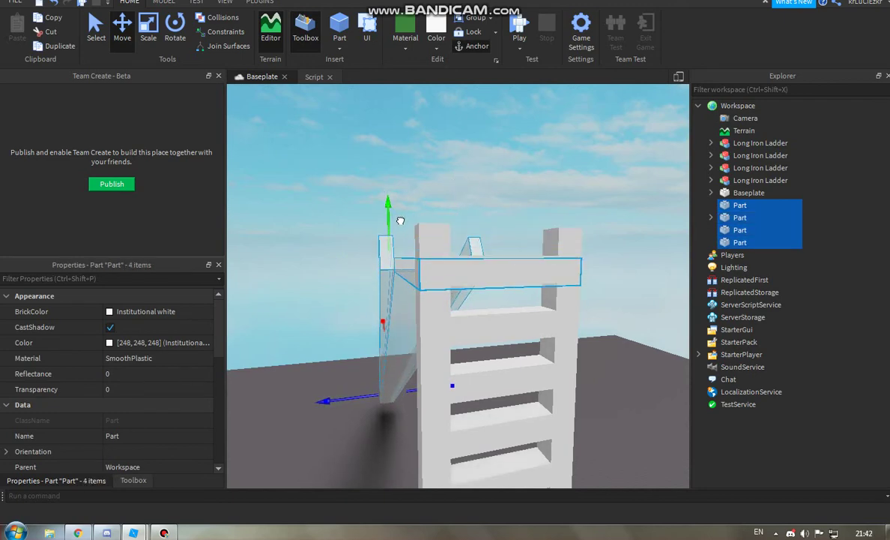
pyautogui.click(462, 204)
pyautogui.scroll(-5, 463, 205)
pyautogui.scroll(5, 535, 177)
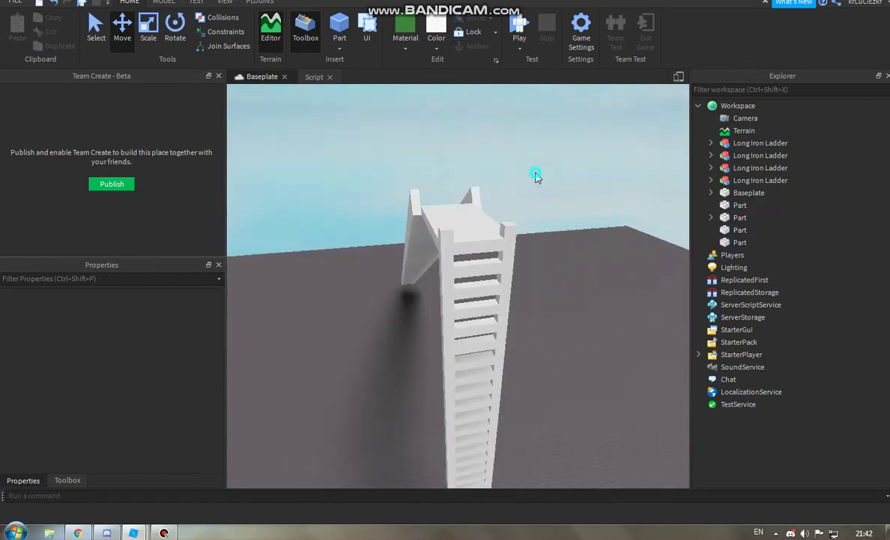
pyautogui.click(406, 254)
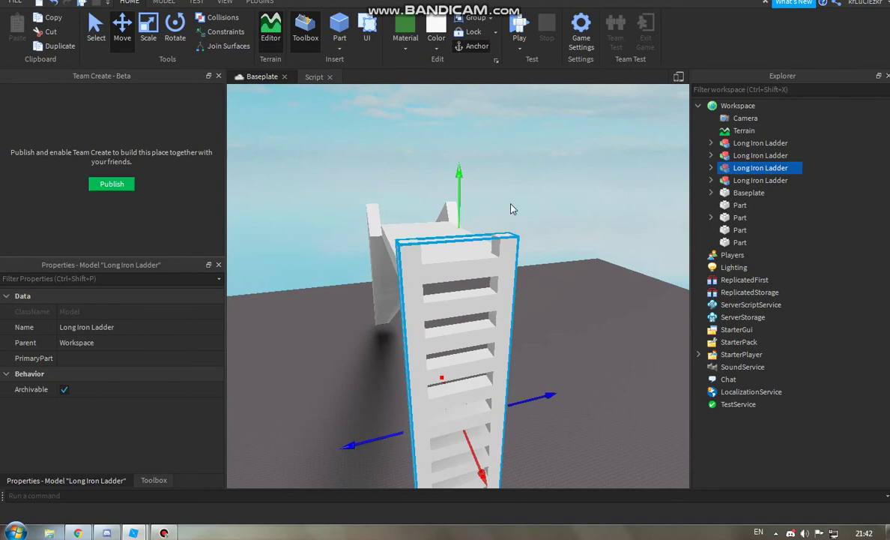
# Step: Start a new play test and glance at the YouTube grey slide tutorial
pyautogui.click(511, 208)
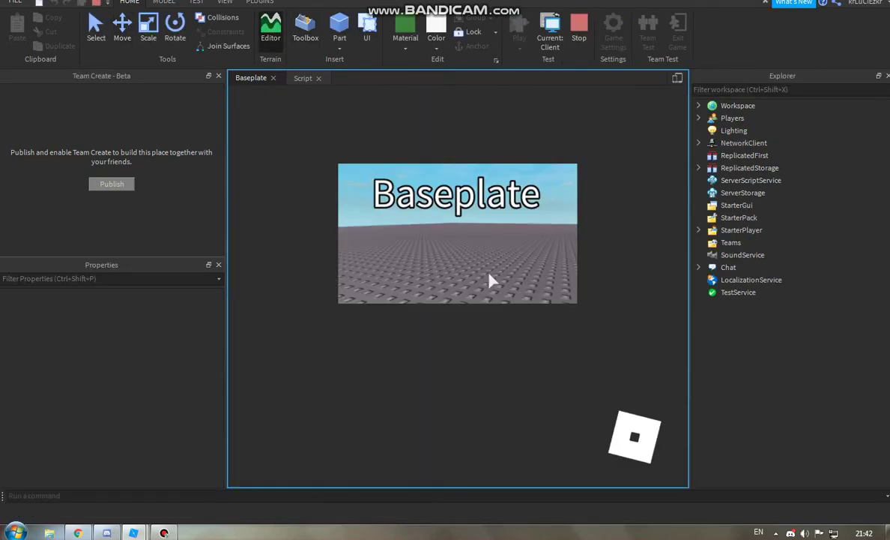
pyautogui.click(52, 533)
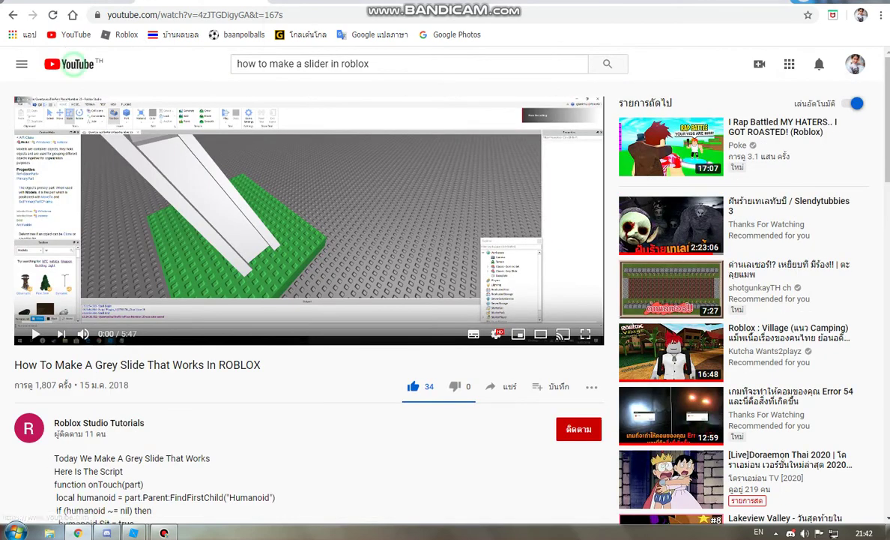
pyautogui.click(322, 4)
# Step: Climb the ladder tower in the play test, looking up toward the top
pyautogui.hotkey('alt', 'Tab')
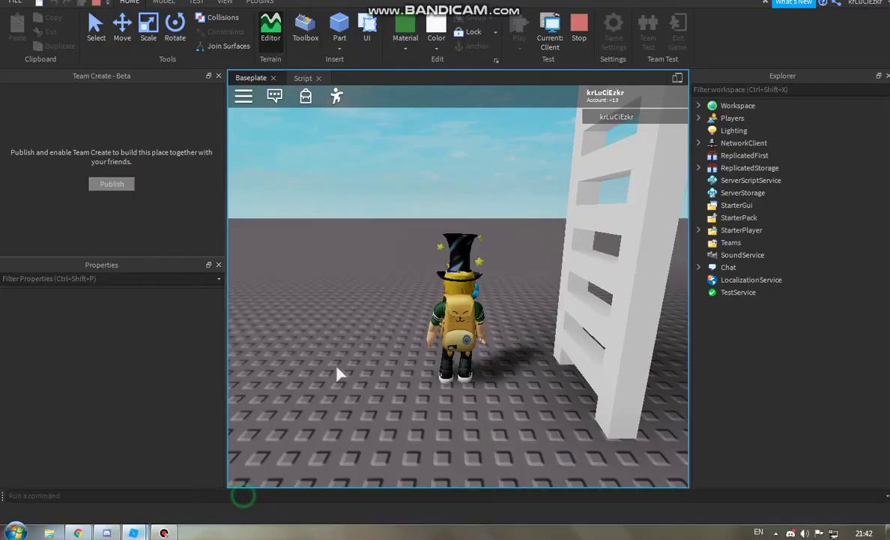
pyautogui.press('w')
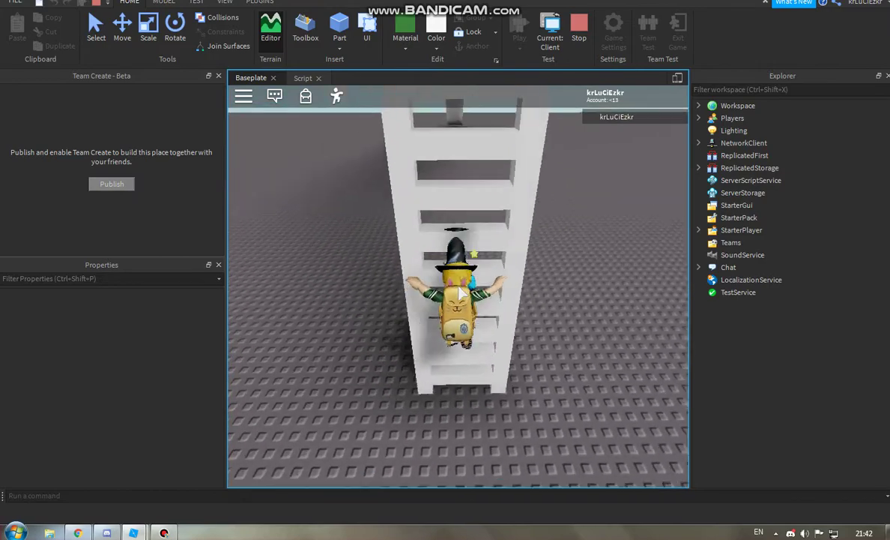
pyautogui.moveTo(462, 293); pyautogui.dragTo(551, 211, button='right')
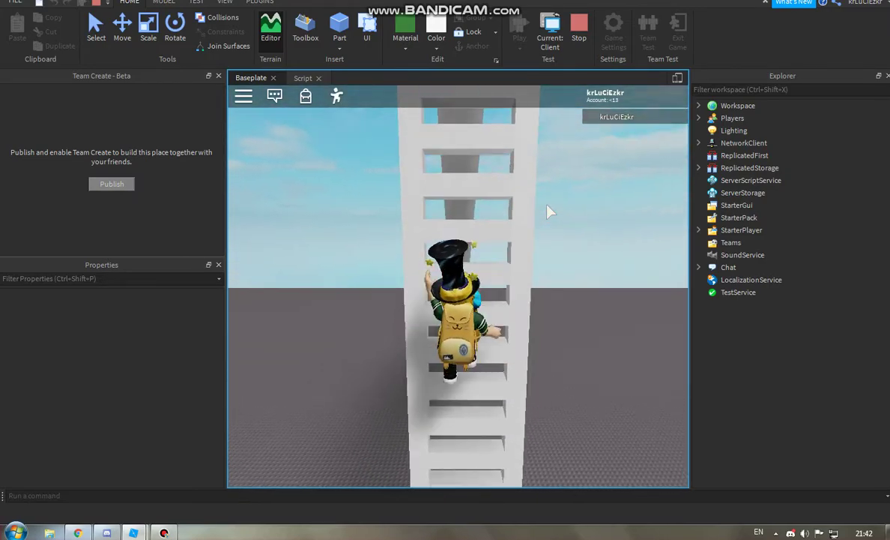
pyautogui.moveTo(551, 212); pyautogui.dragTo(523, 201, button='right')
pyautogui.moveTo(489, 123); pyautogui.dragTo(415, 179, button='right')
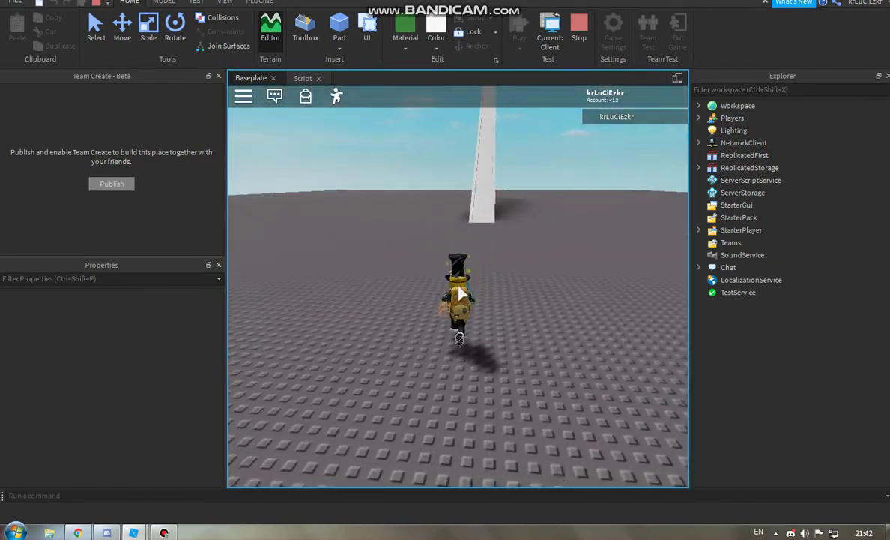
# Step: Run onto the slide and ride it down to the baseplate
pyautogui.press('w')
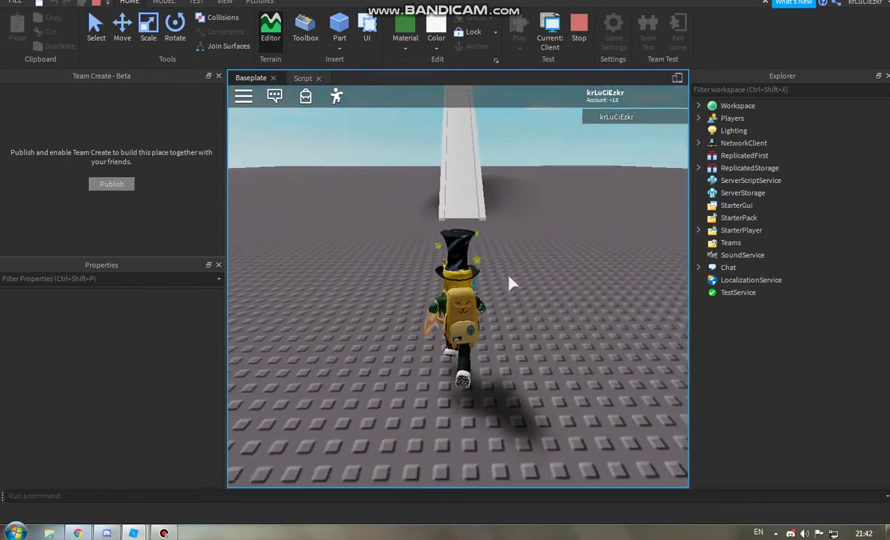
pyautogui.press('w')
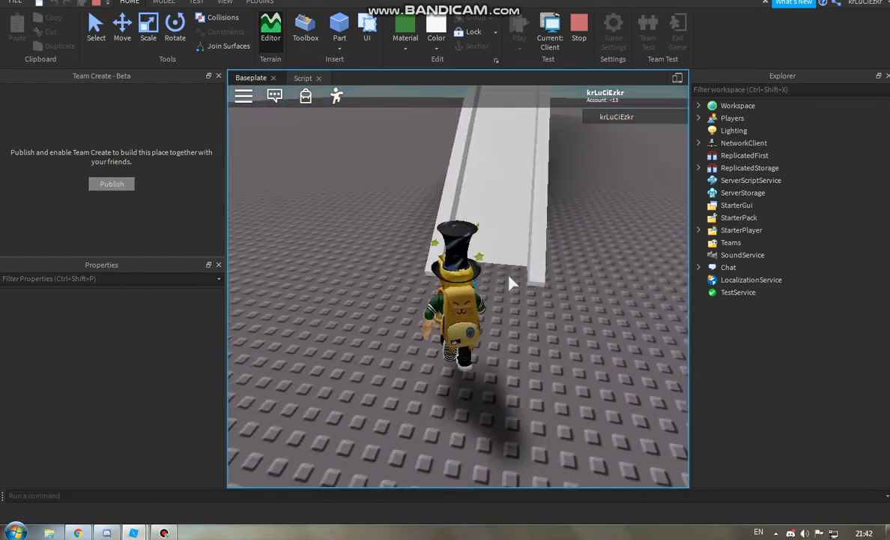
pyautogui.press('w')
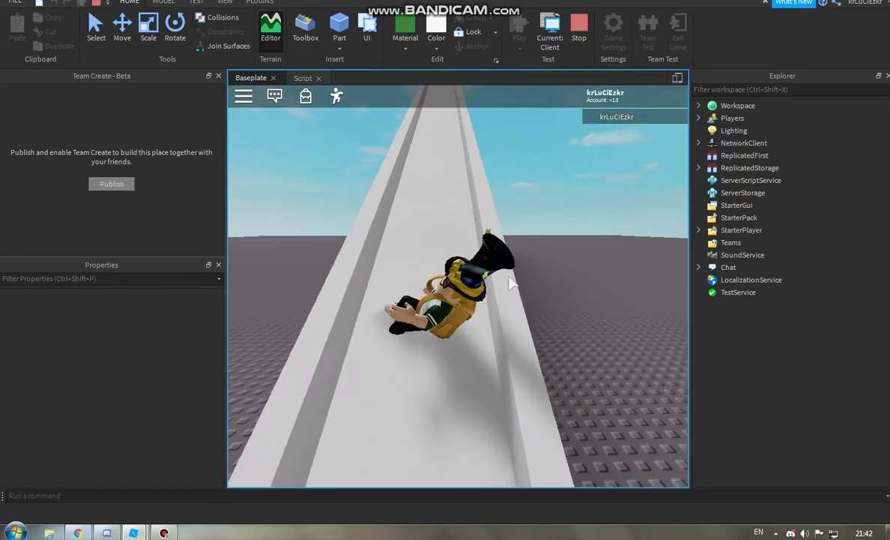
pyautogui.press('w')
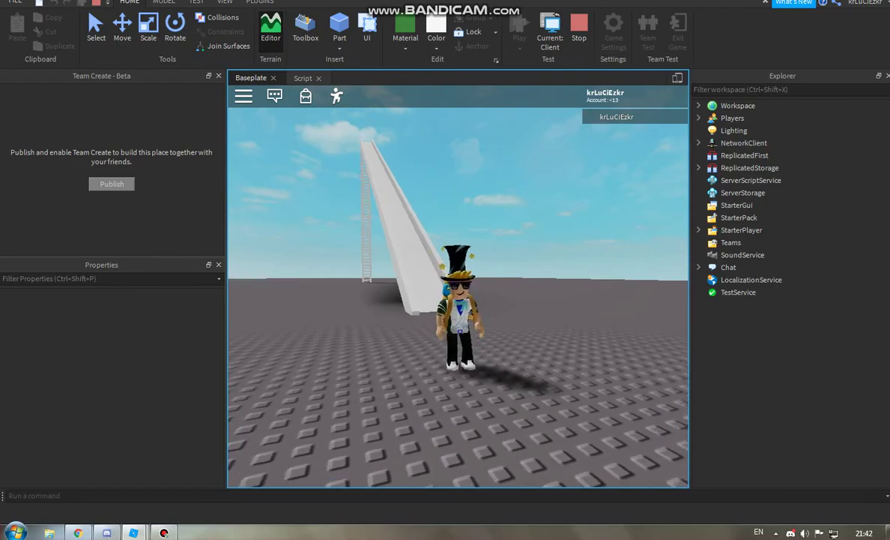
# Step: Return to the Studio play test window and close the chat panel
pyautogui.hotkey('alt', 'Tab')
pyautogui.moveTo(124, 531)
pyautogui.click(219, 465)
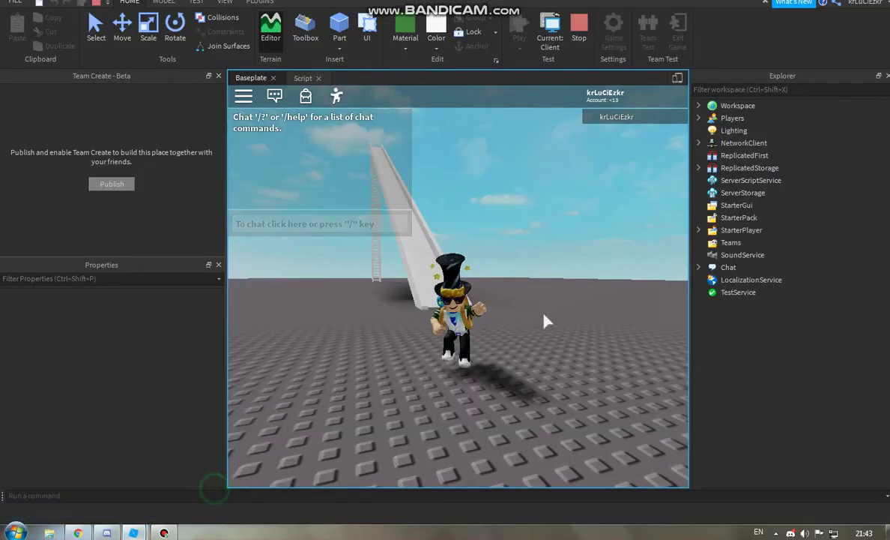
pyautogui.click(278, 95)
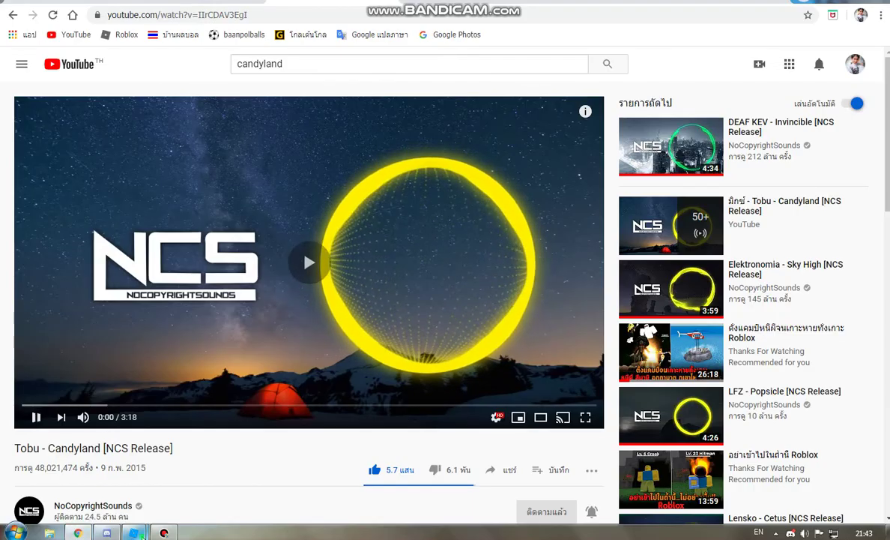
pyautogui.click(235, 496)
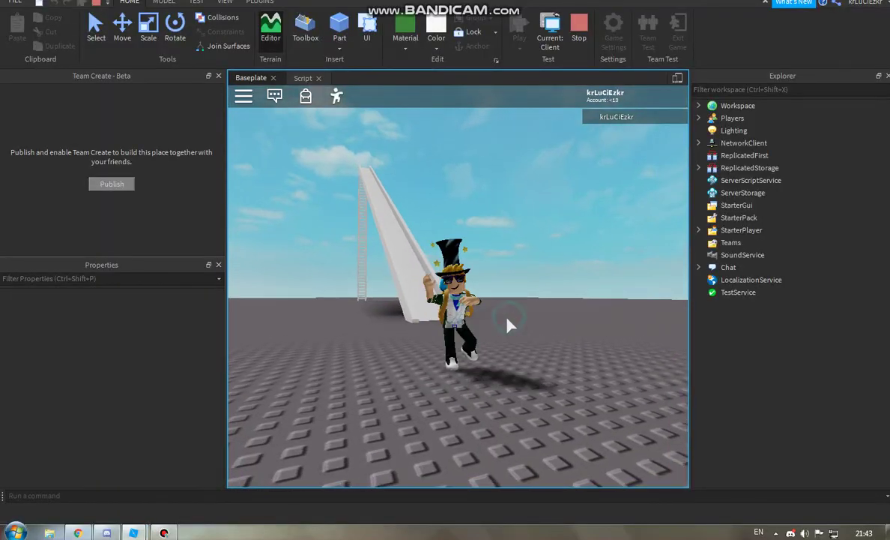
pyautogui.moveTo(507, 324); pyautogui.dragTo(507, 324, button='right')
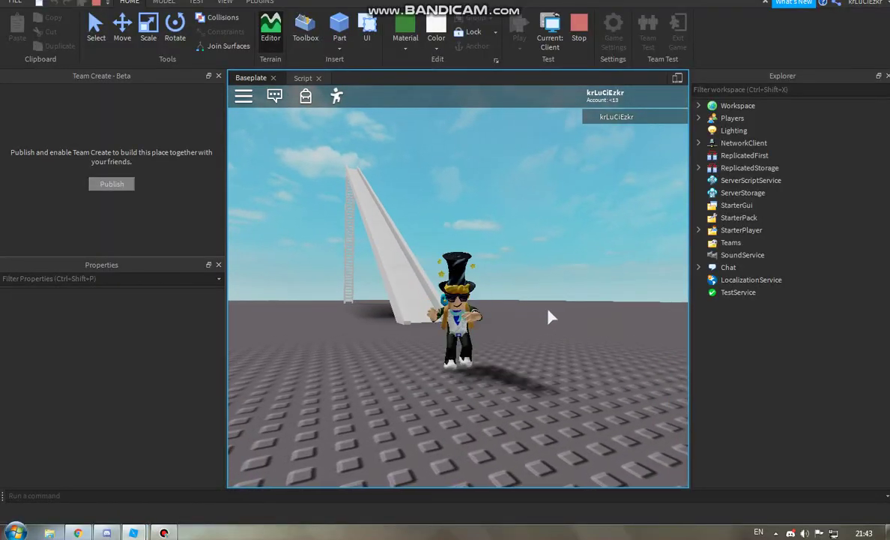